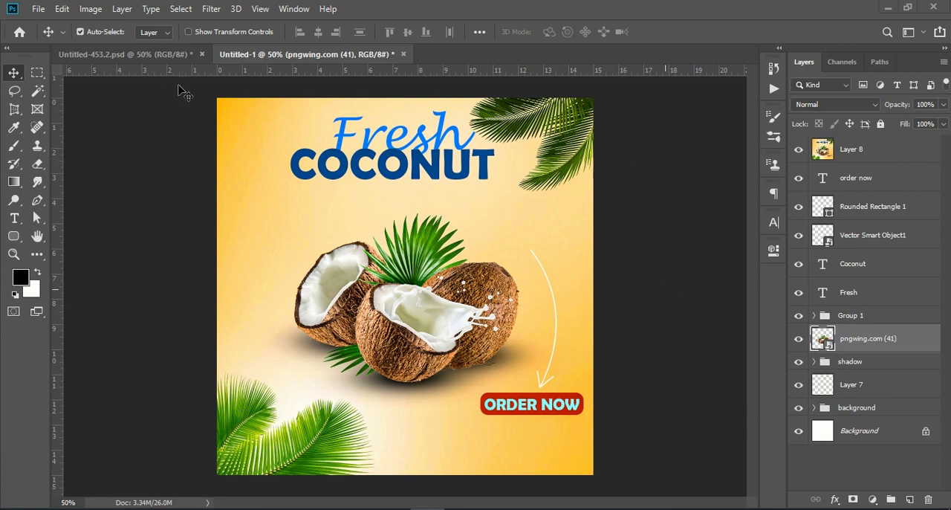
- Create a new 1080 x 1080 px document at 72 ppi
left_click(39, 10)
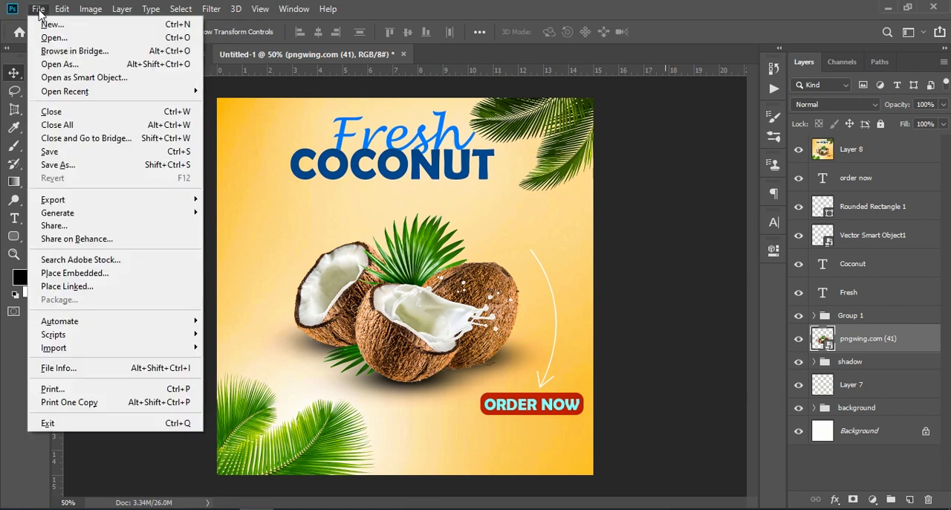
left_click(87, 26)
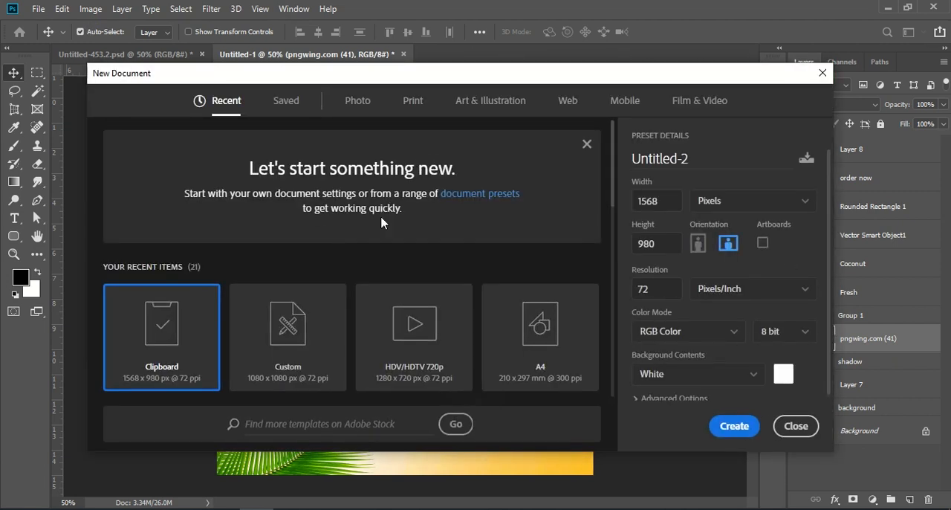
left_click(320, 348)
left_click(664, 197)
left_click(657, 240)
left_click(655, 286)
left_click(738, 429)
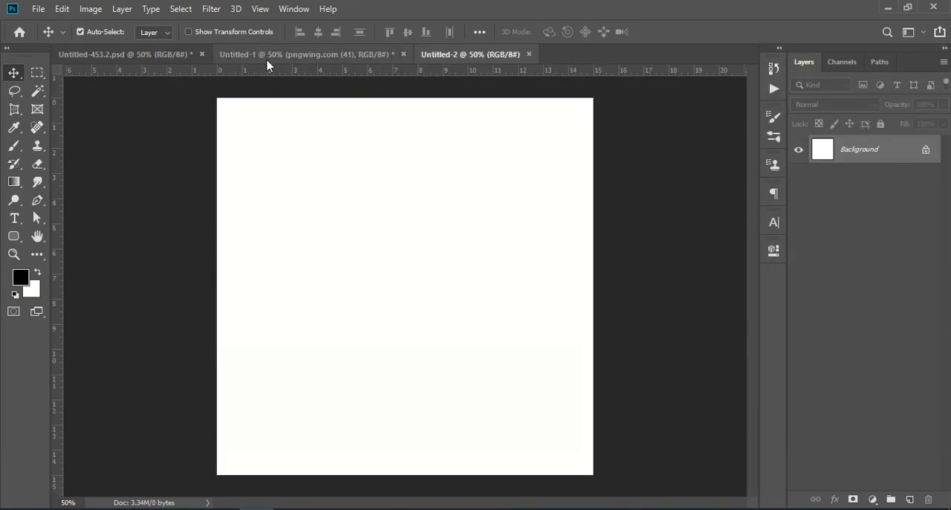
- Copy the coconut image and the background group from Untitled-1 into the new document, placing the background group beneath the coconuts
left_click(267, 58)
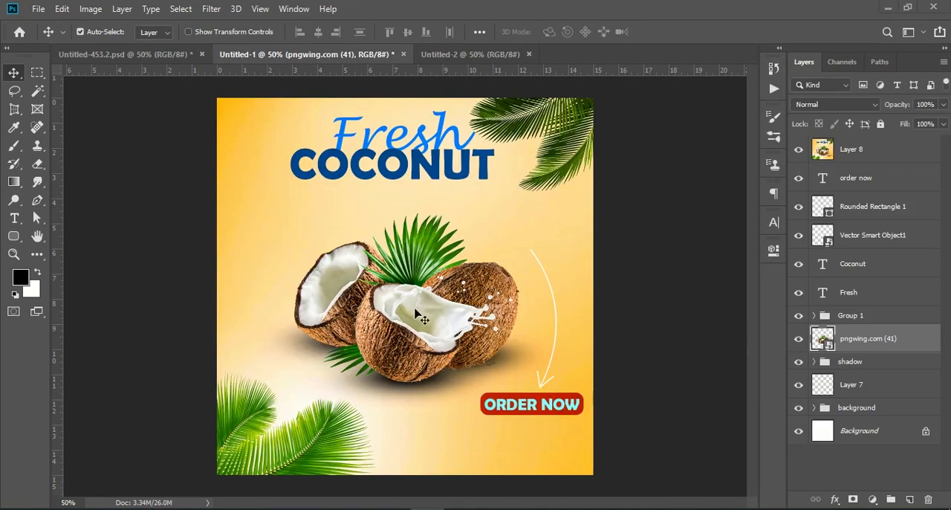
left_click_drag(901, 339, 415, 312)
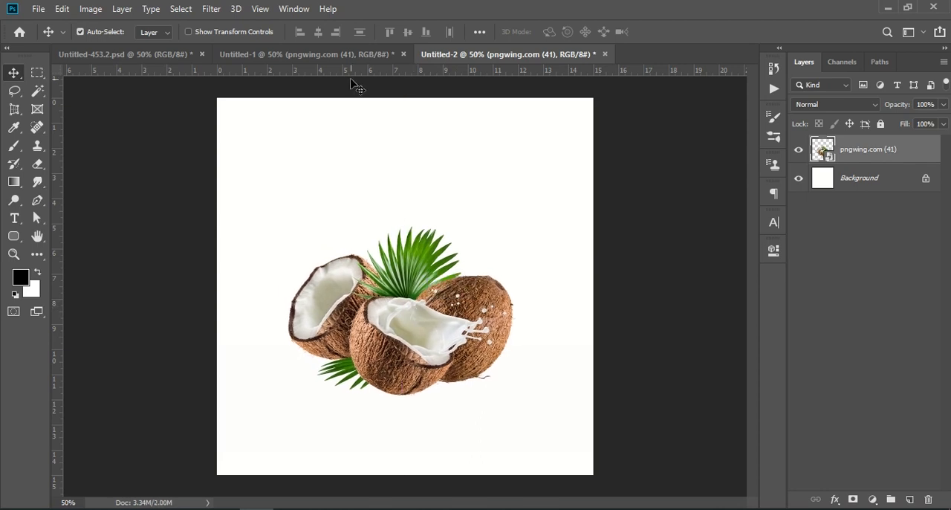
left_click(355, 57)
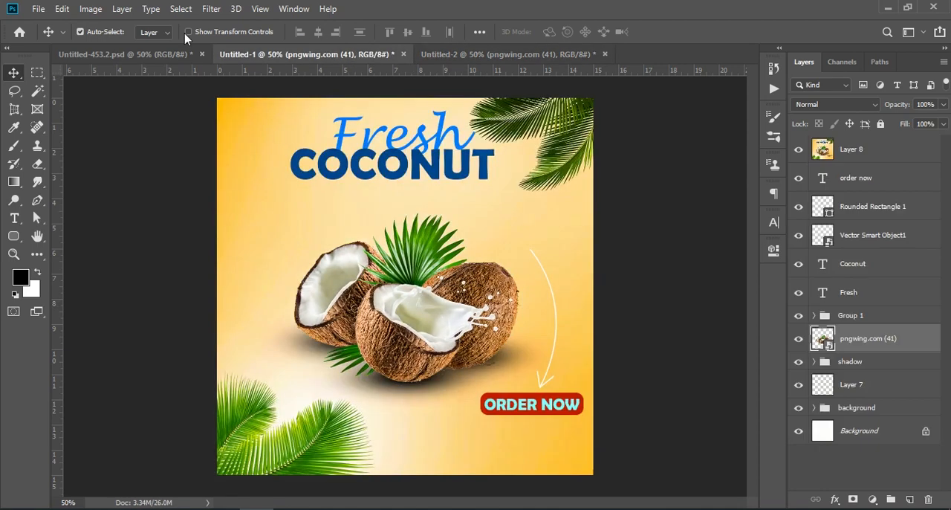
left_click(813, 456)
left_click(858, 407)
left_click_drag(899, 403, 488, 299)
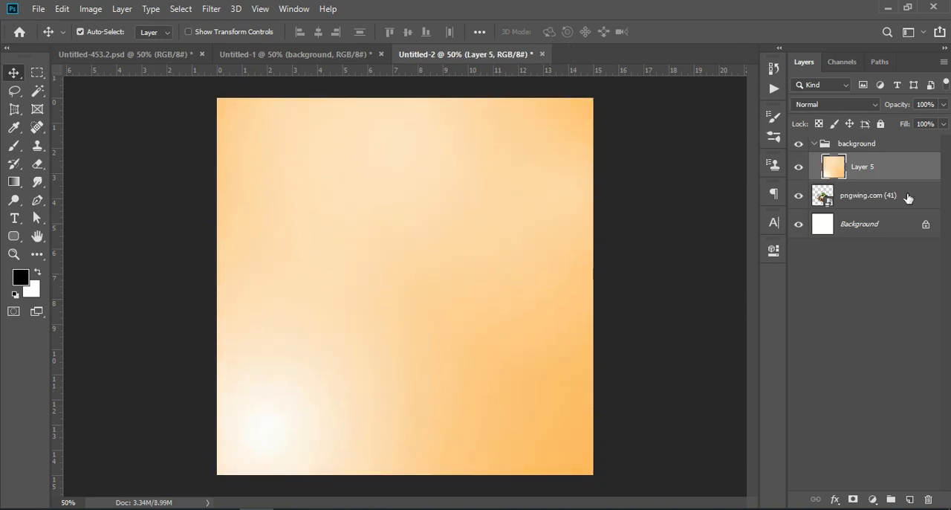
left_click(817, 145)
left_click_drag(883, 146, 885, 176)
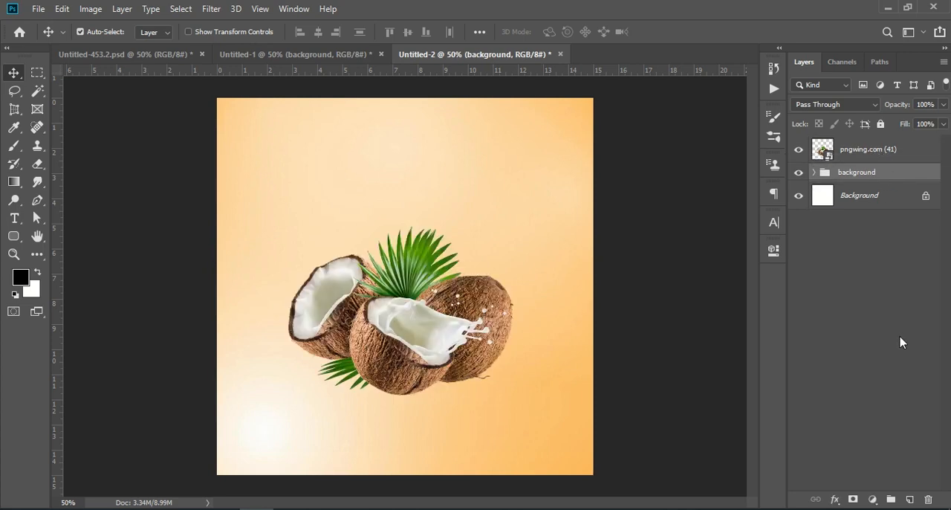
- Paint soft black shadows under and beside the coconuts with a 400 px brush on a new layer above the background group
left_click(294, 54)
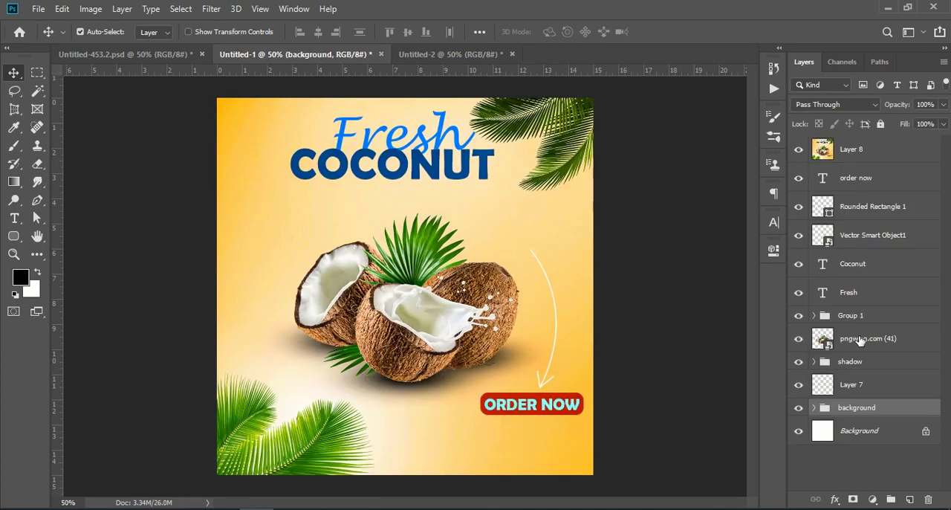
left_click(450, 54)
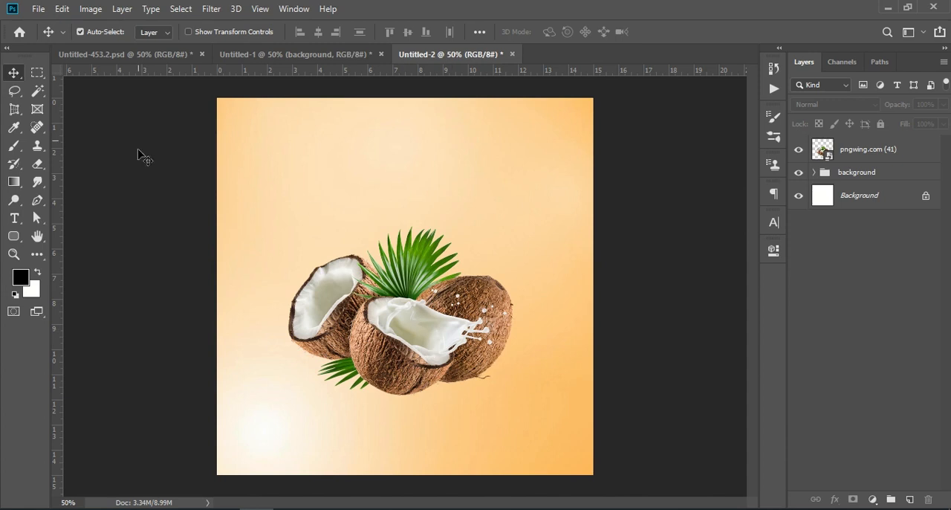
left_click(14, 146)
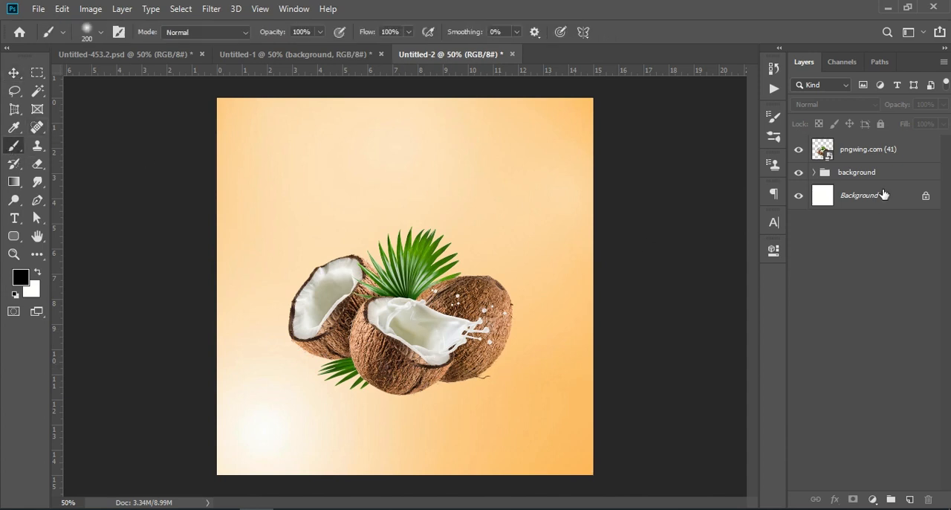
left_click(879, 173)
left_click(910, 499)
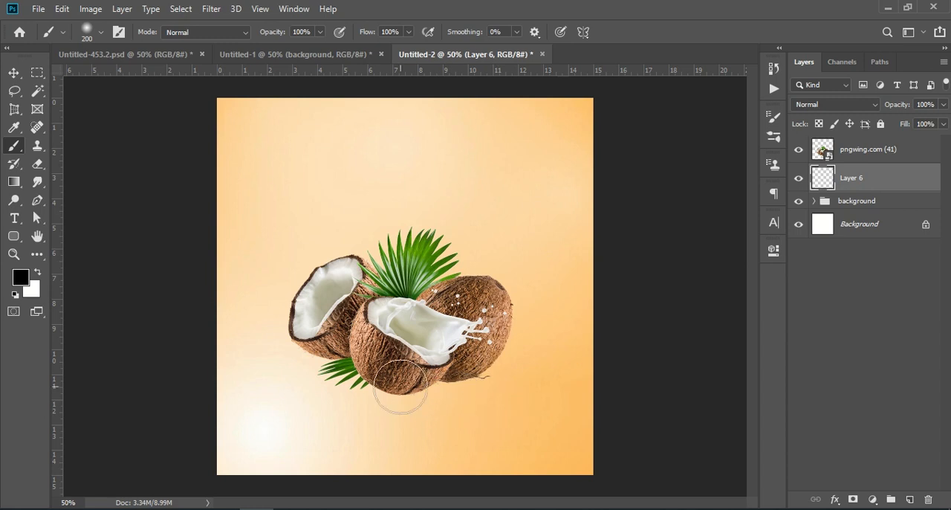
key("bracketright")
key("bracketright")
key("bracketright")
left_click(401, 364)
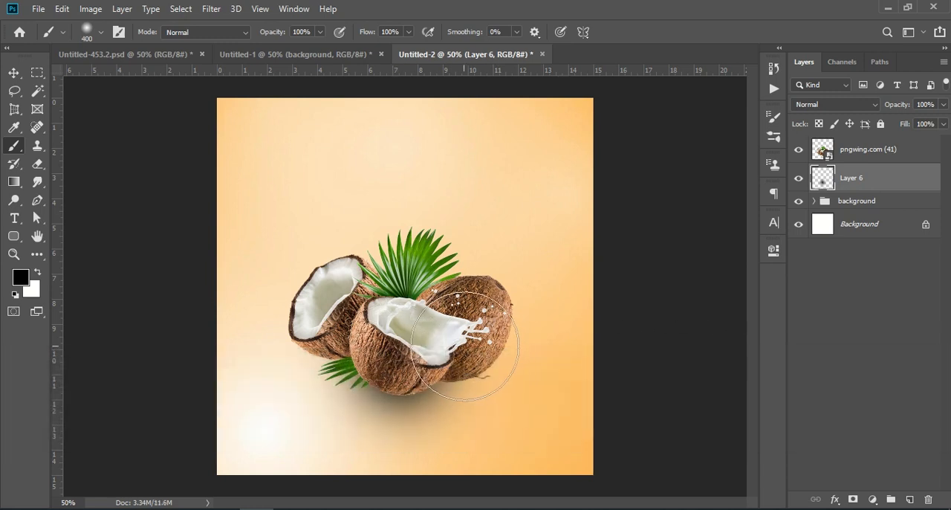
left_click(485, 343)
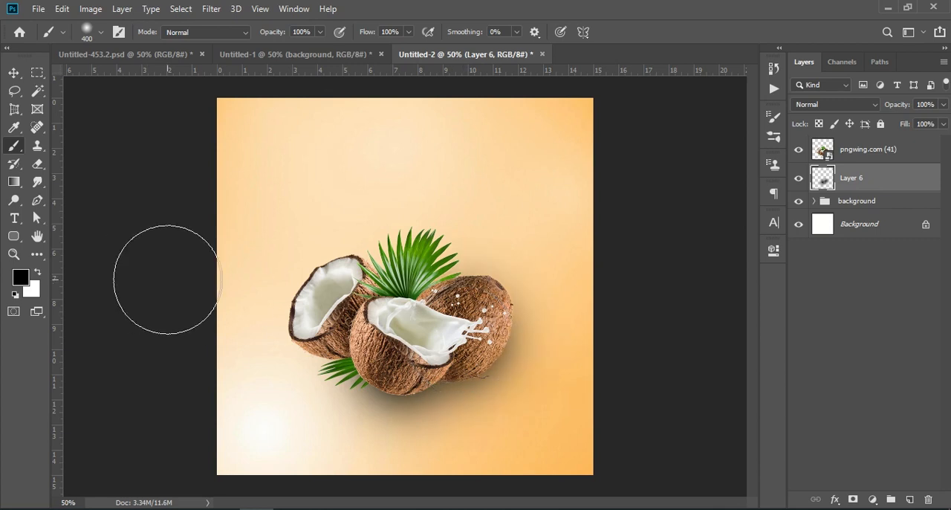
left_click(318, 315)
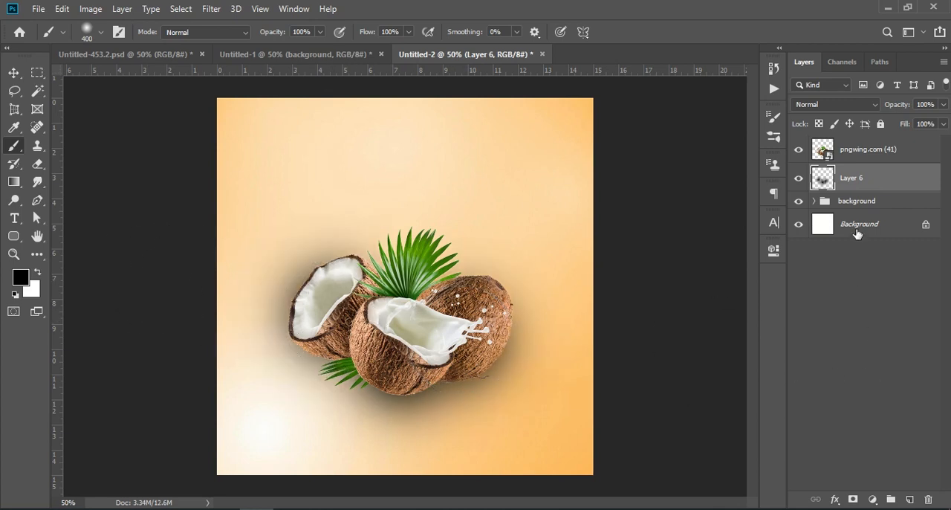
- Lower the shadow layer's opacity to 85% and shrink the shadow slightly from its lower edge
left_click_drag(901, 110, 891, 110)
key("ctrl+t")
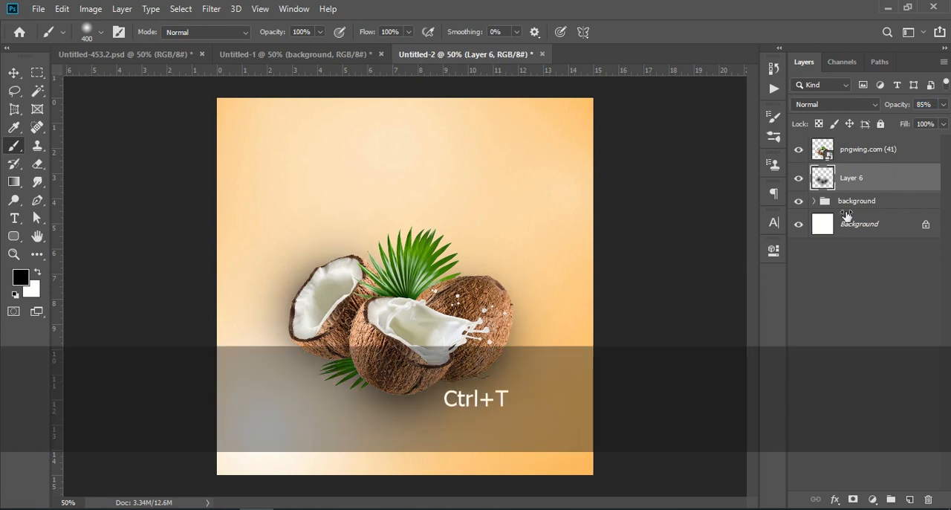
left_click_drag(396, 474, 414, 451)
left_click(852, 322)
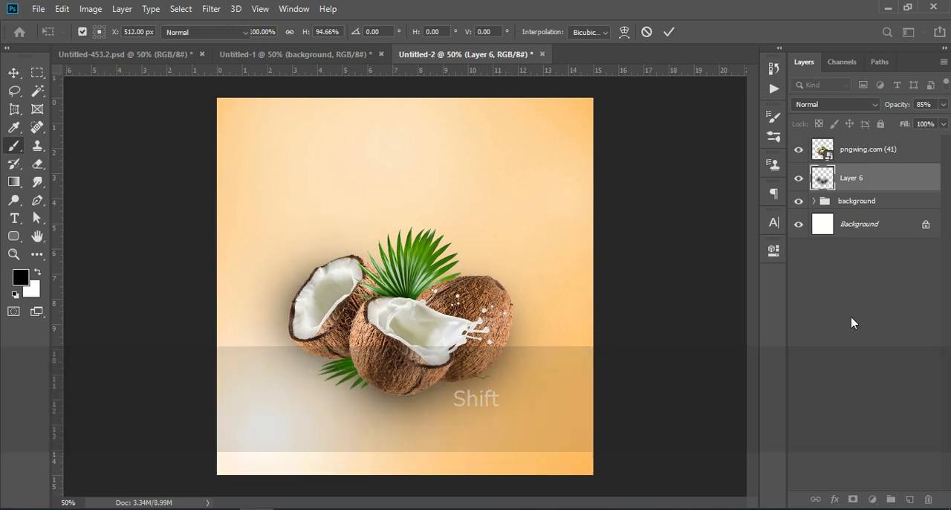
- Set the shadow layer's opacity to 100%, scale the shadow to about 96% and shift it slightly under the coconuts
left_click(862, 179)
left_click_drag(901, 110, 925, 110)
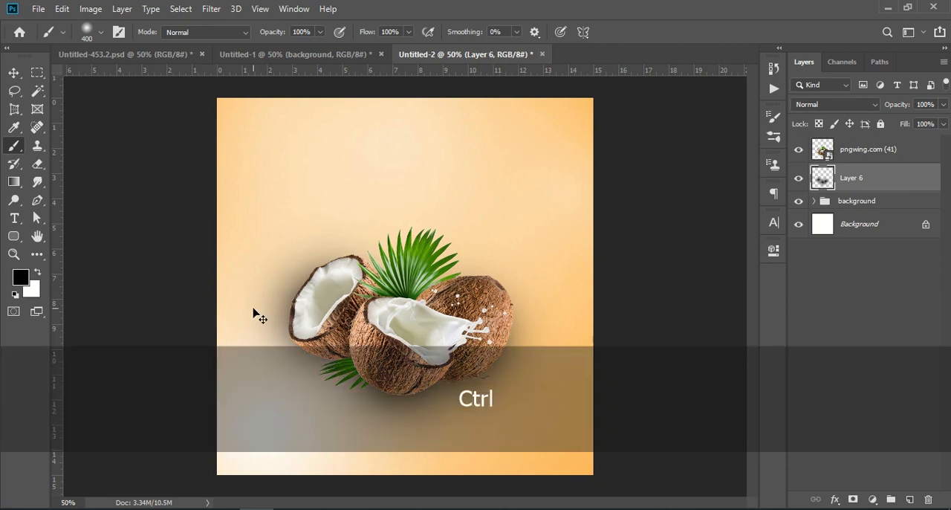
key("ctrl+t")
left_click_drag(217, 340, 232, 339)
left_click_drag(297, 377, 292, 382)
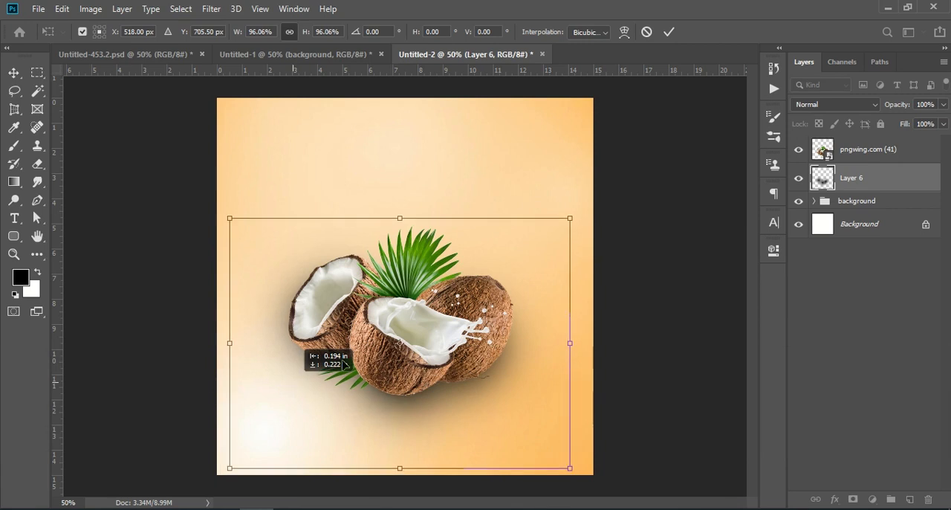
key("b")
left_click(859, 323)
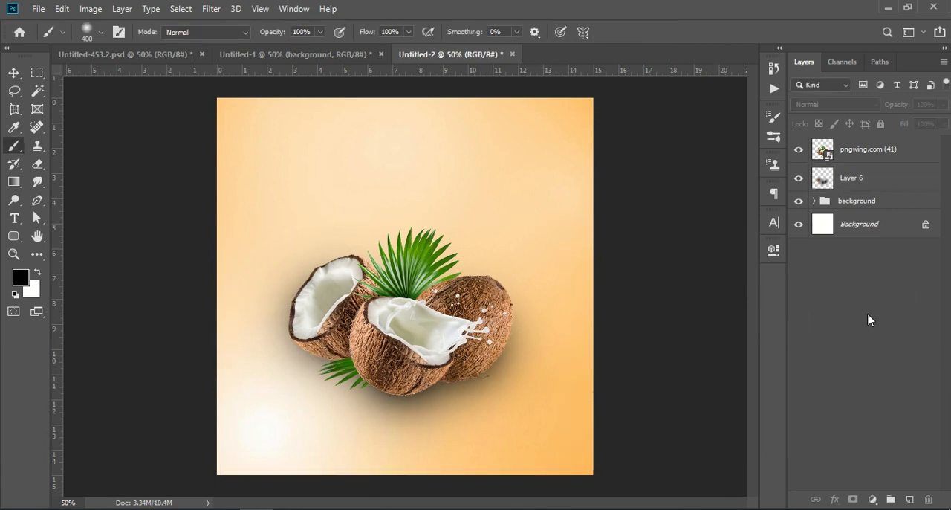
- Copy the palm leaf group, Group 1, from Untitled-1 into Untitled-2 and position its leaves in the lower-left and upper-right canvas corners
left_click(283, 55)
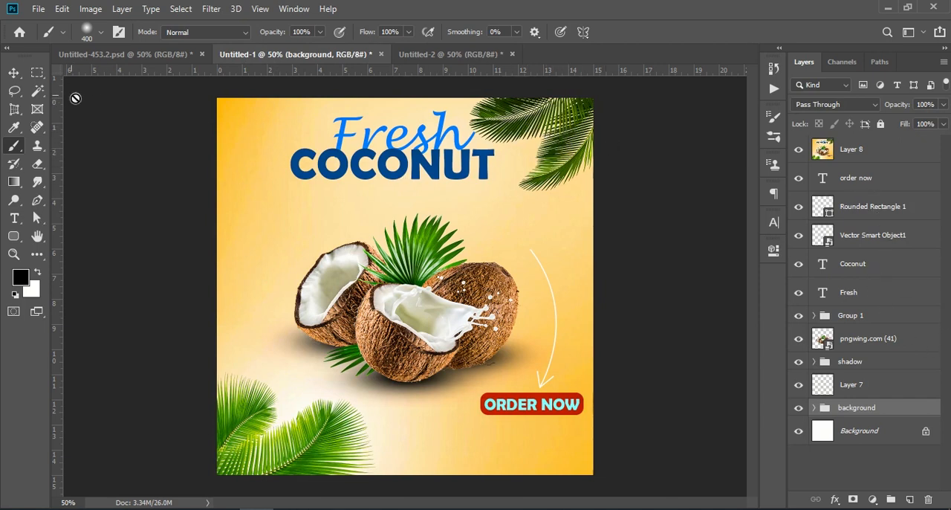
left_click(13, 72)
left_click(566, 144)
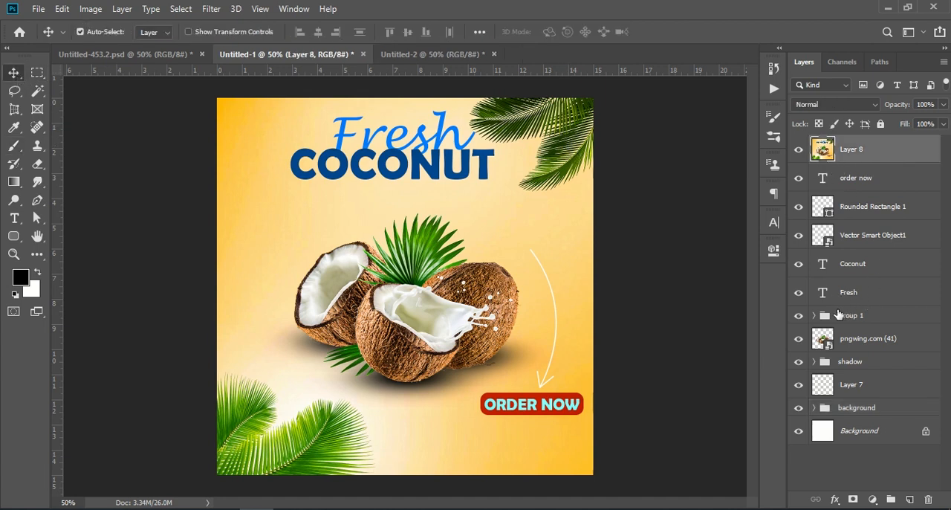
left_click_drag(866, 315, 450, 186)
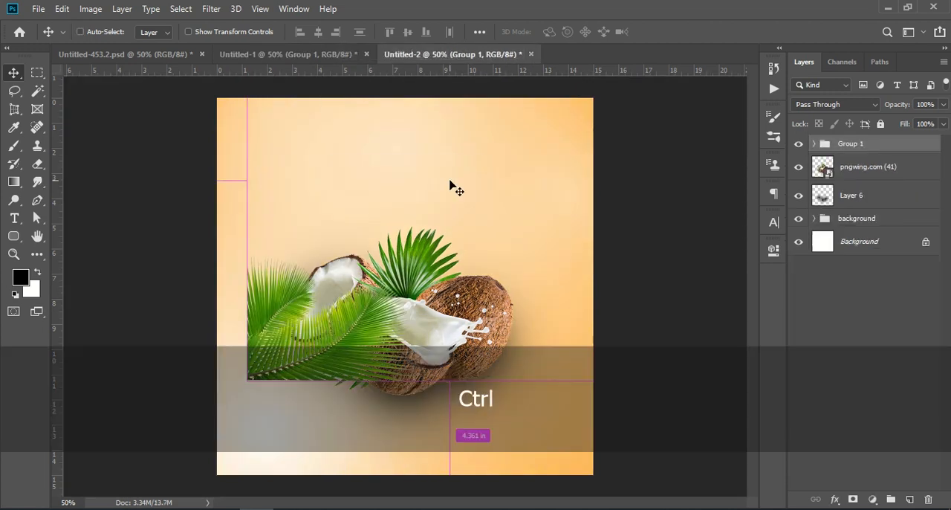
key("ctrl+t")
left_click_drag(317, 317, 268, 429)
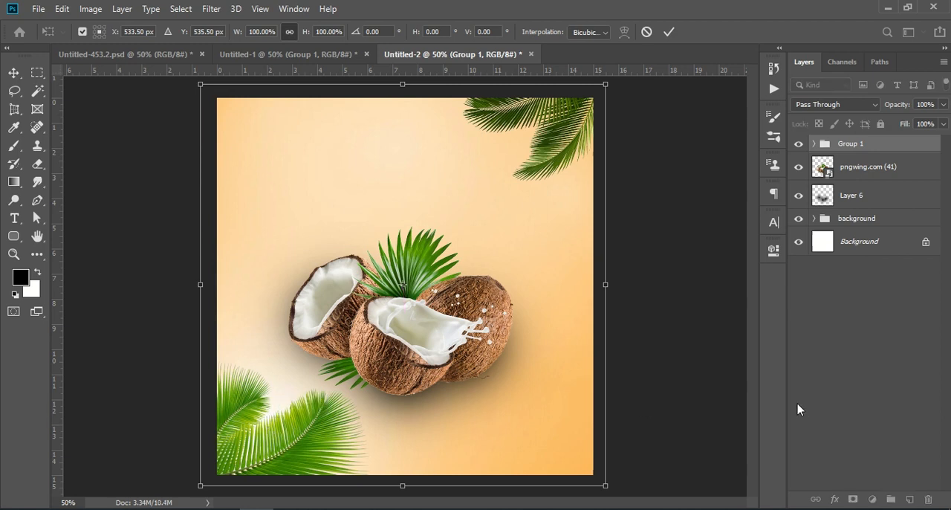
key("Return")
left_click(855, 372)
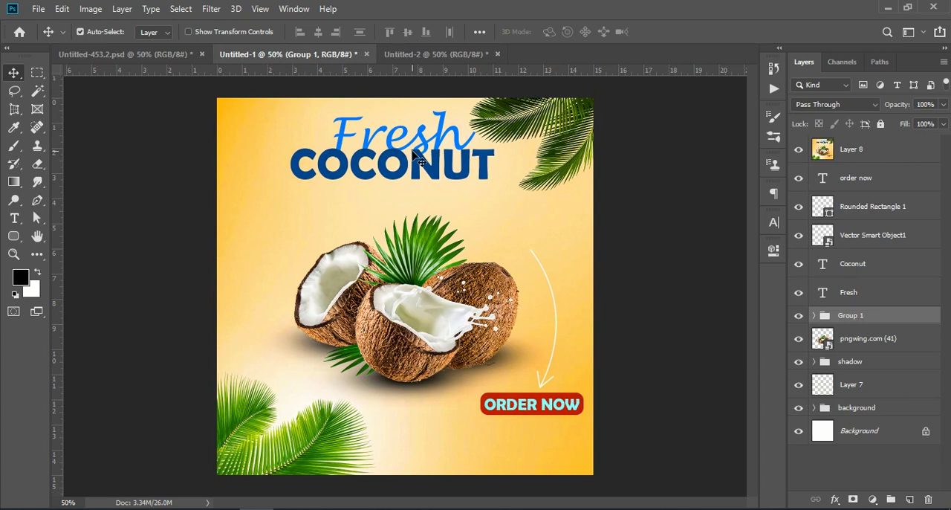
- Copy the Fresh and Coconut text layers from Untitled-1 into Untitled-2, placing them as a heading above the coconuts
left_click(863, 292)
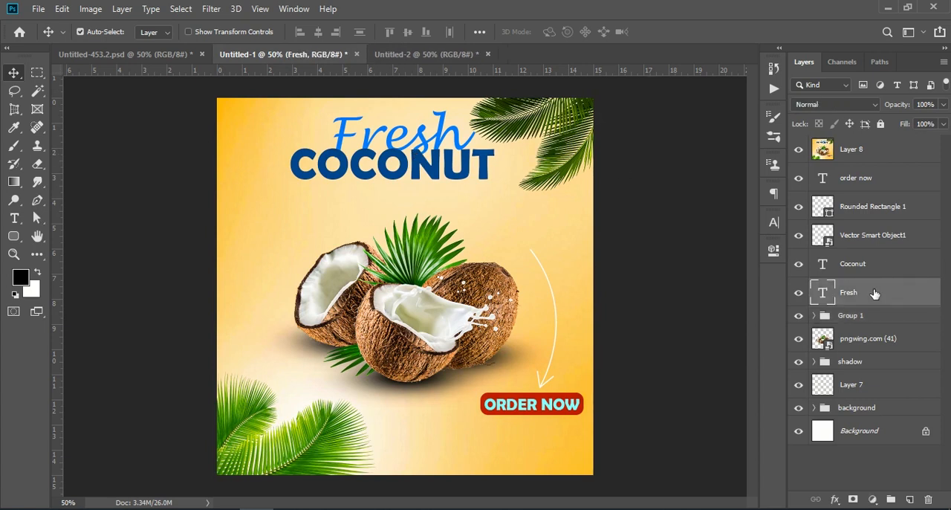
left_click_drag(875, 298, 436, 149)
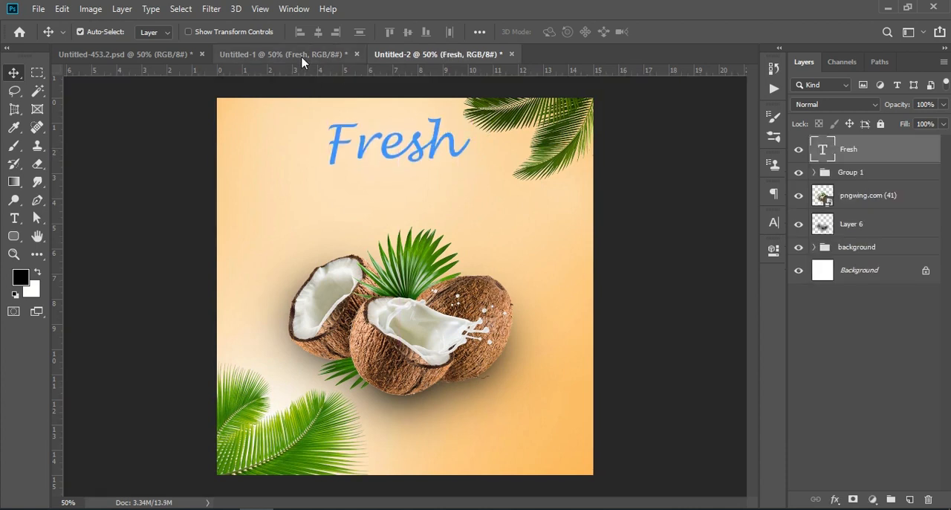
left_click(303, 57)
left_click_drag(887, 268, 451, 171)
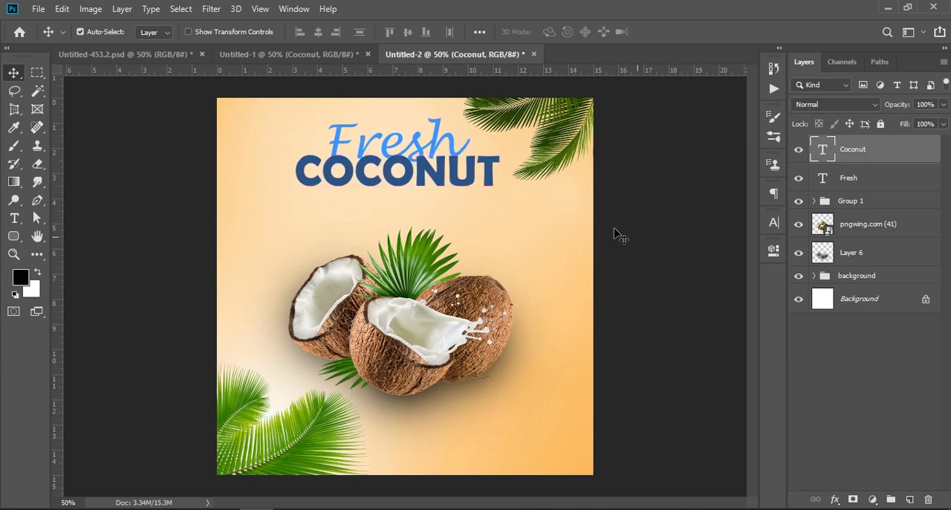
- Move the Fresh text about 0.14 in right and 0.08 in up to sit centered above COCONUT
left_click(925, 426)
left_click_drag(422, 139, 427, 137)
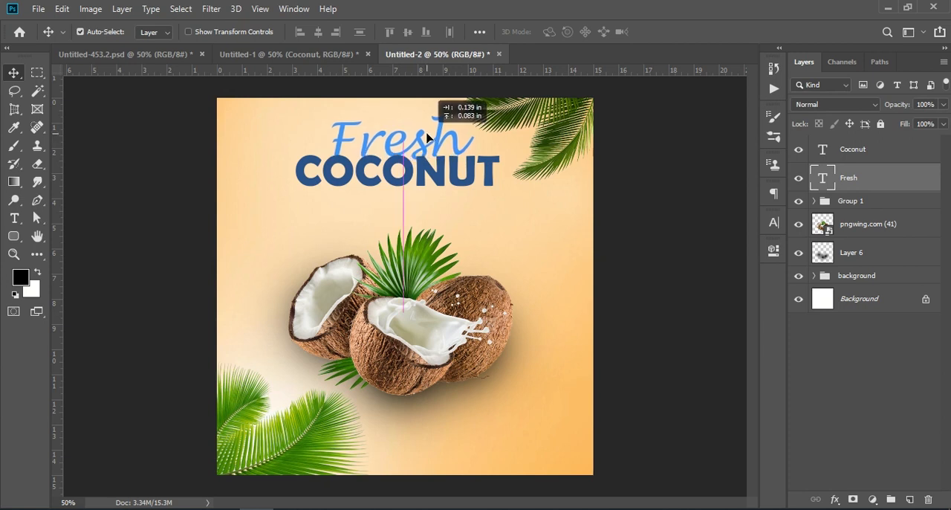
left_click_drag(427, 137, 427, 137)
left_click(866, 382)
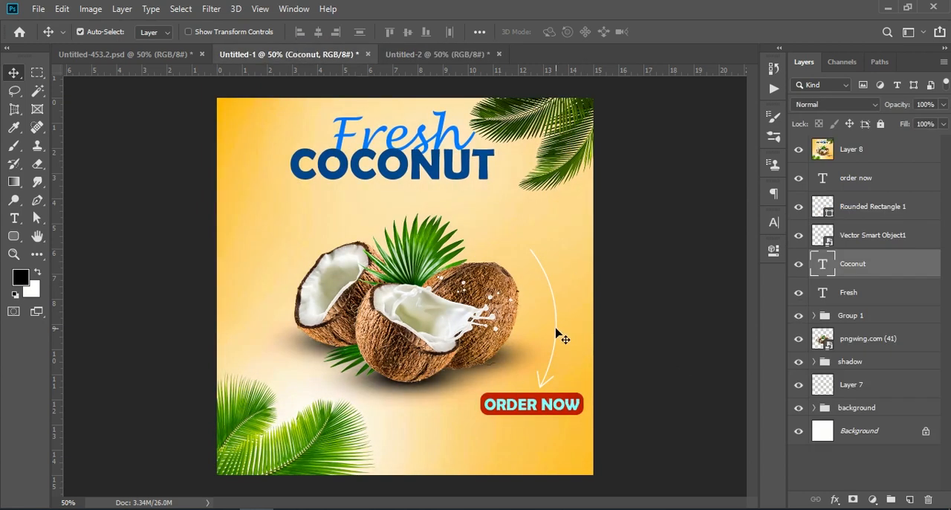
- Copy the curved arrow, Vector Smart Object1, from Untitled-1 into Untitled-2 and position it to the right of the coconuts
left_click(562, 335)
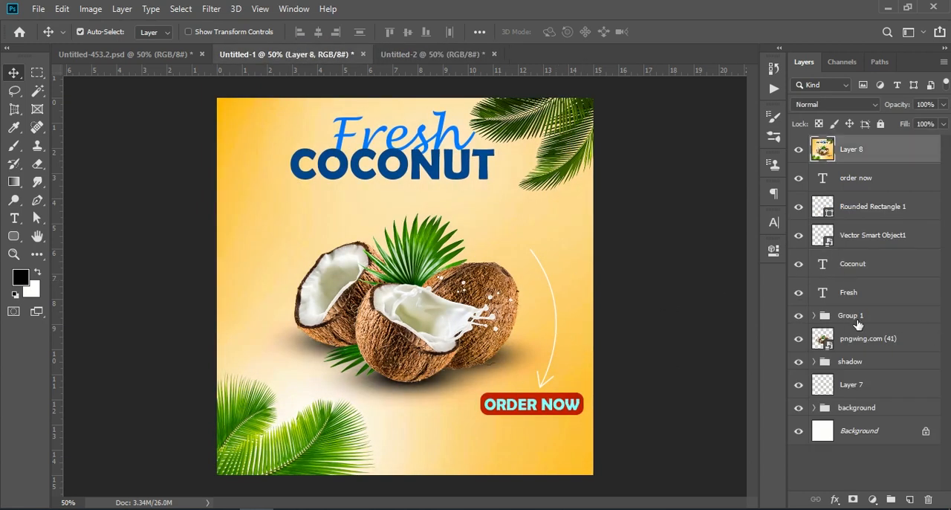
left_click(873, 235)
left_click_drag(871, 228, 542, 335)
key("ctrl+z")
key("ctrl+z")
left_click(869, 152)
key("ctrl+t")
left_click_drag(543, 295, 560, 344)
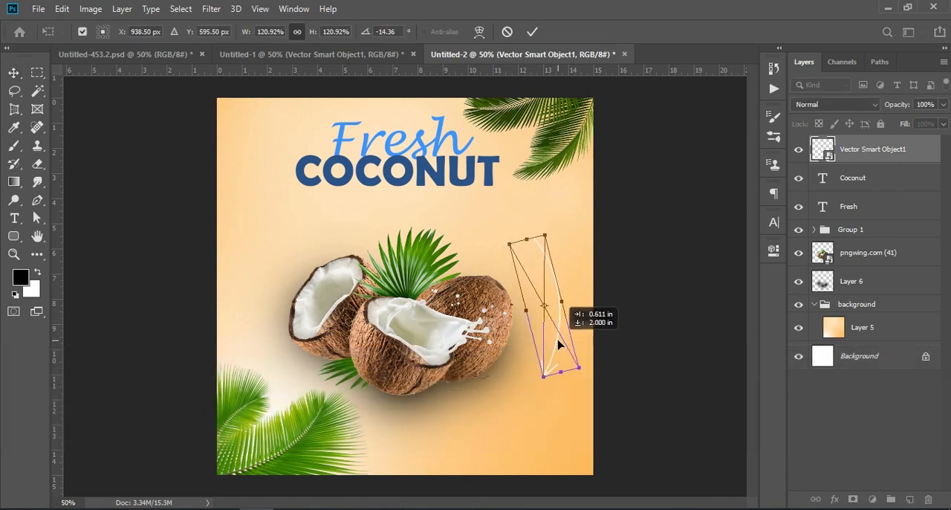
left_click(918, 448)
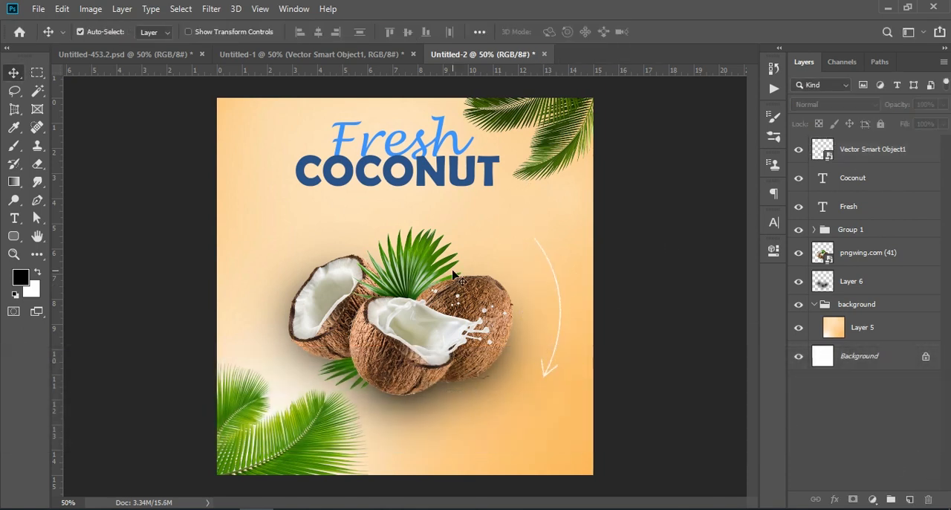
- Draw a fully rounded rectangle about 282 by 58 px below the arrow in Untitled-2
left_click(361, 54)
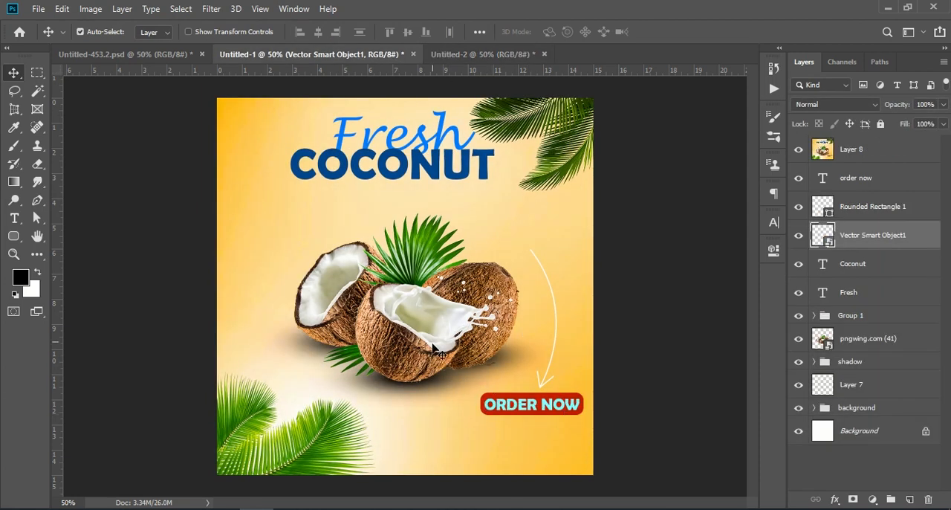
left_click(439, 55)
left_click(17, 237)
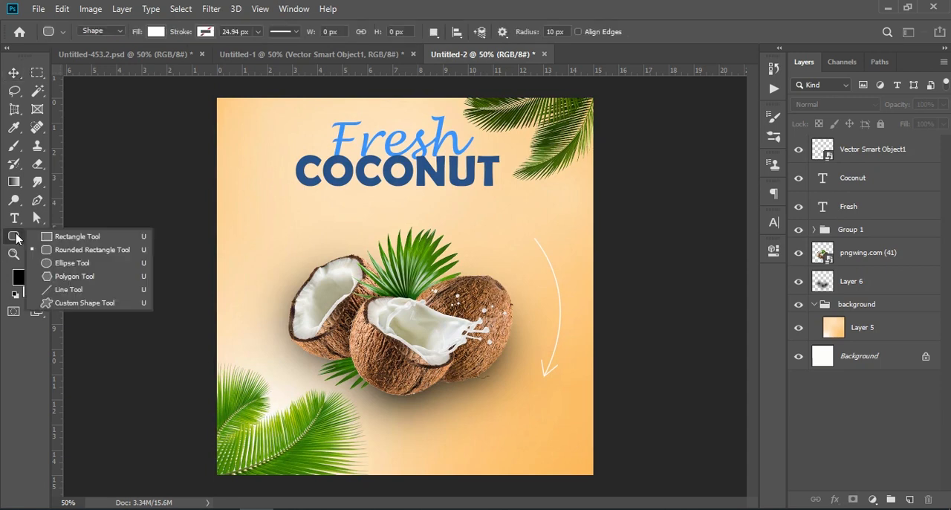
left_click(86, 254)
left_click_drag(469, 398, 568, 419)
left_click_drag(571, 384, 658, 392)
- Fill the rounded rectangle with the recently used red-orange and move it directly beneath the arrow tip
left_click(576, 333)
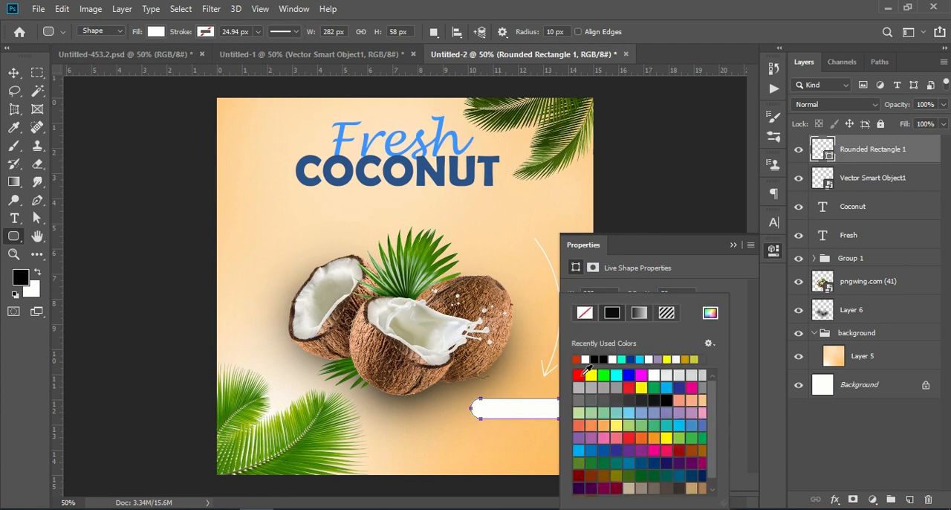
left_click(578, 359)
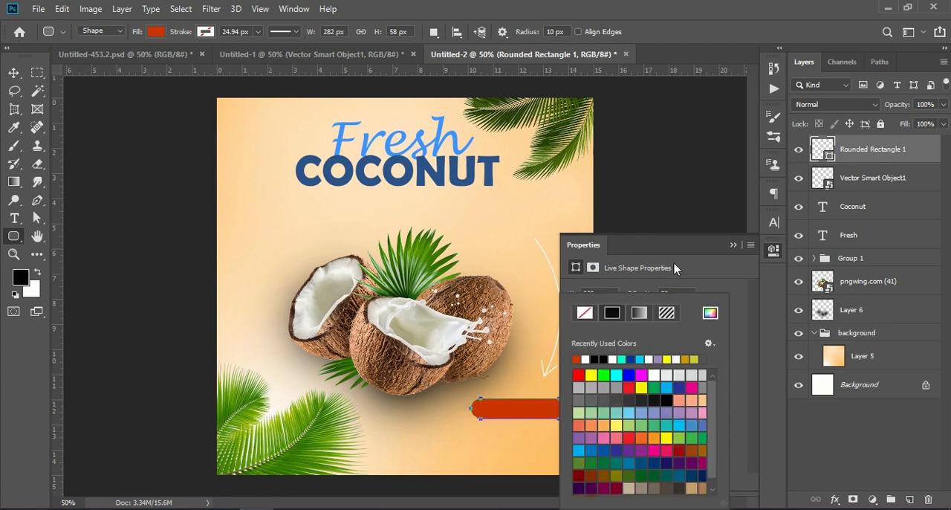
left_click(735, 245)
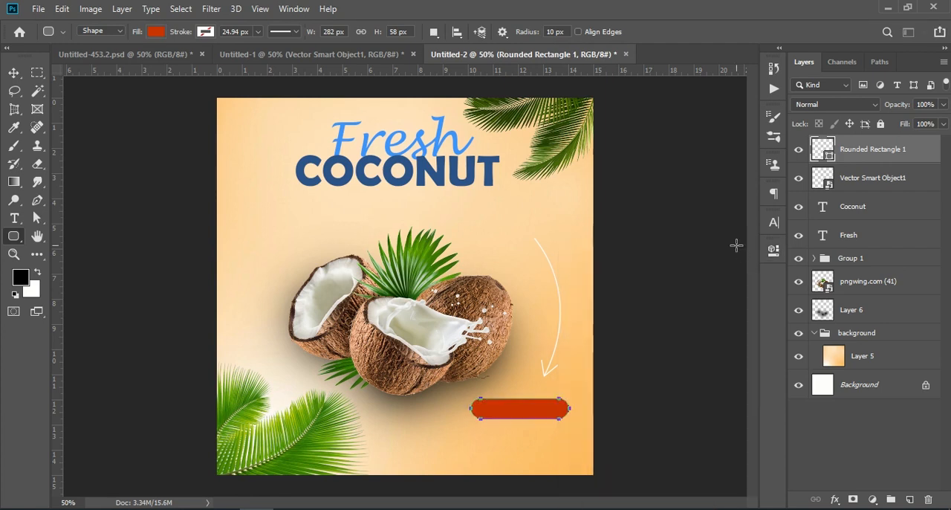
left_click(15, 74)
left_click_drag(520, 417, 543, 402)
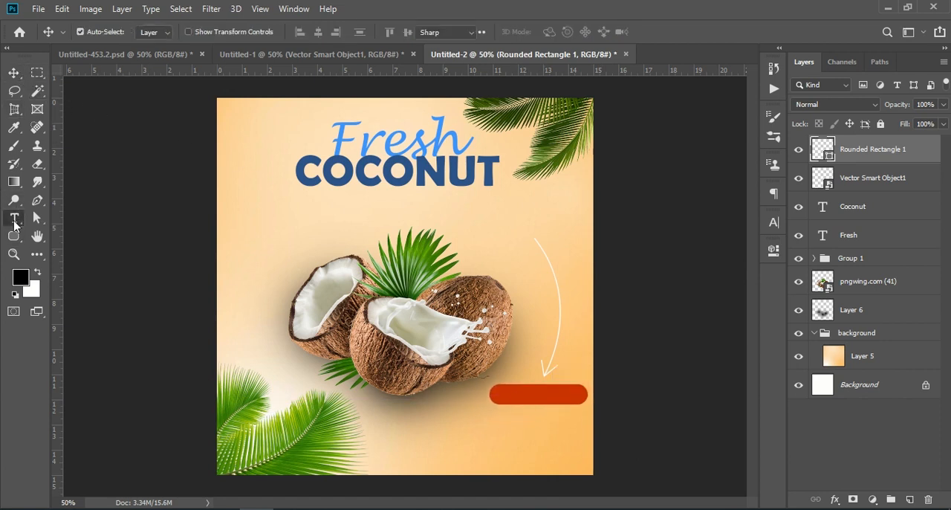
- Add a text layer reading ORDER NOW in the empty area above the coconuts
left_click(14, 217)
left_click(285, 245)
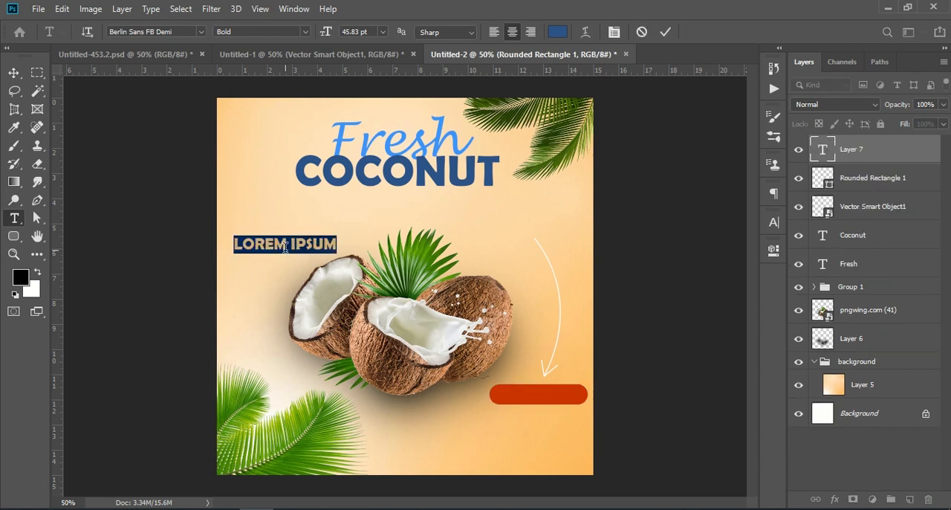
type("ORDE")
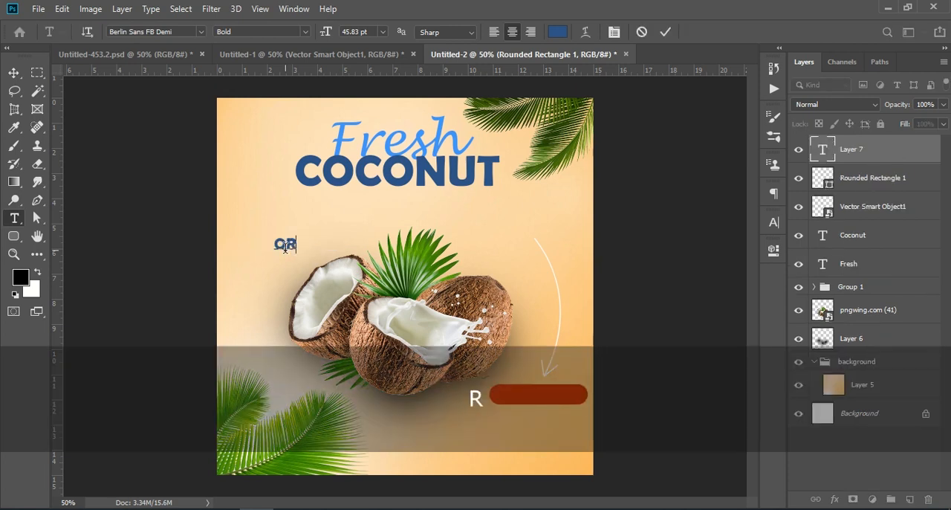
type("R NOW")
- Recolor the whole ORDER NOW text to cyan 00ffff
key("ctrl")
key("ctrl+a")
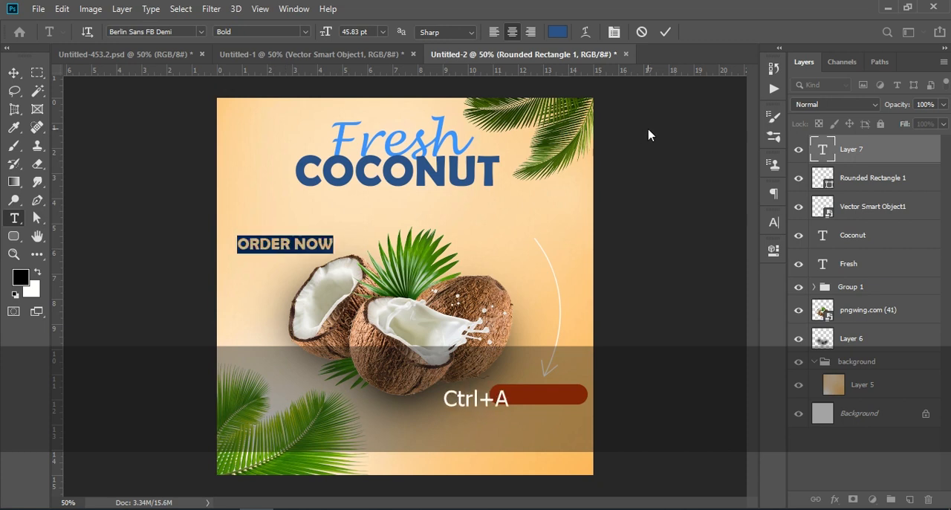
left_click(557, 32)
left_click(421, 307)
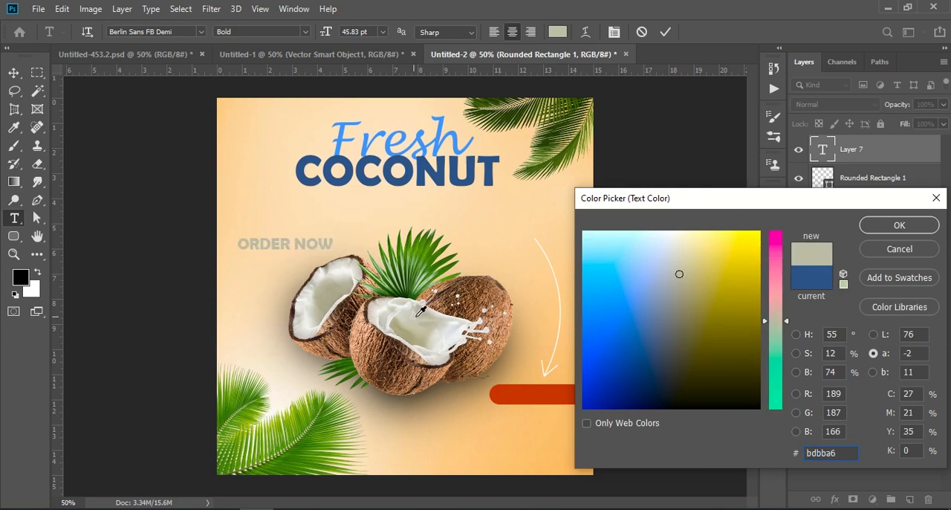
left_click(588, 232)
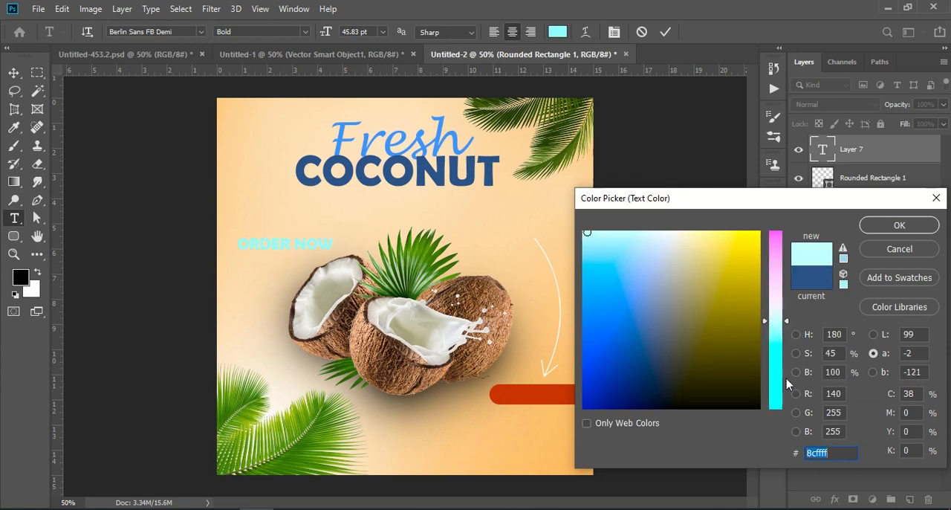
left_click_drag(791, 321, 789, 389)
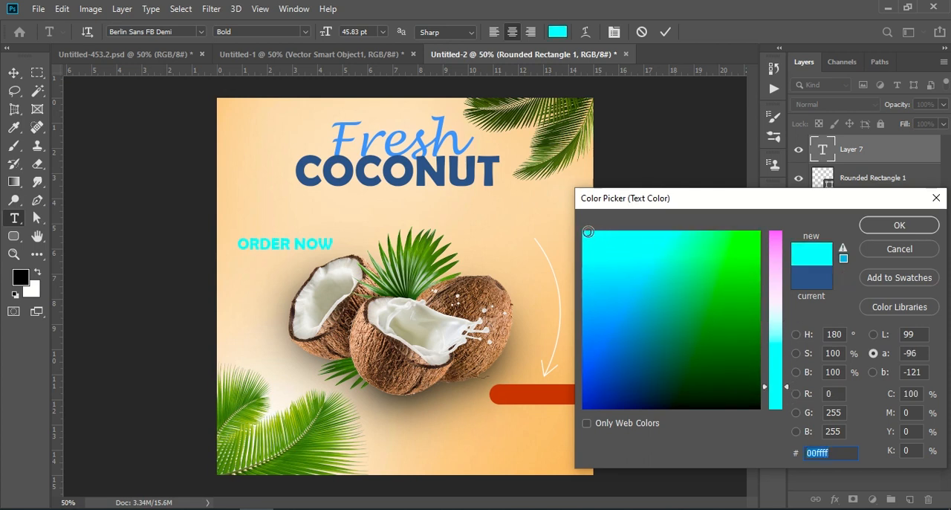
left_click(899, 225)
- Move the ORDER NOW text onto the red-orange button, scale it to 91.98% and nudge it to the button's center
left_click(13, 72)
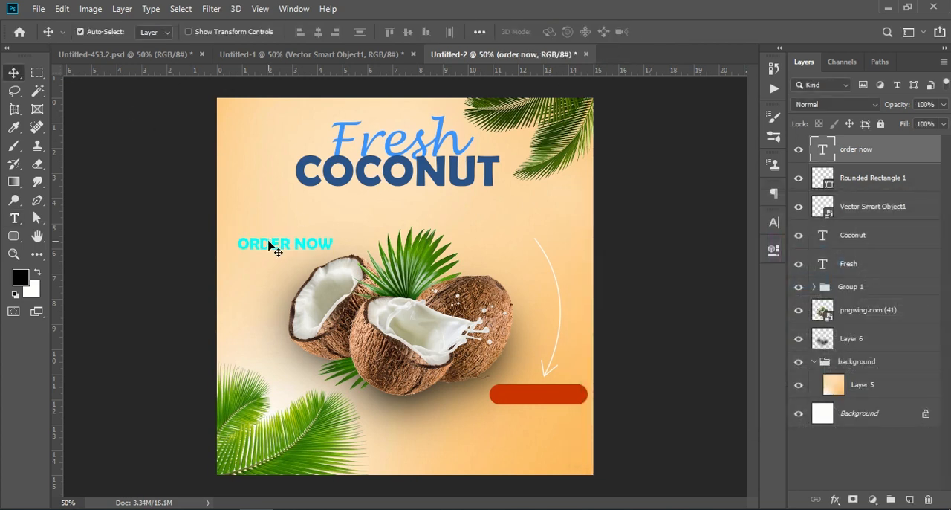
left_click_drag(275, 247, 527, 394)
key("ctrl+t")
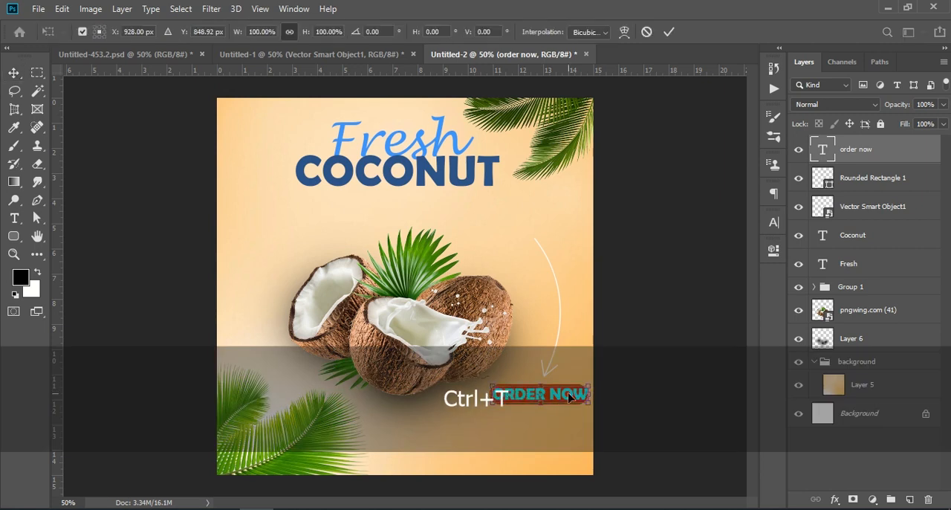
mouse_move(587, 394)
left_mouse_down()
mouse_move(588, 377)
mouse_move(586, 388)
left_mouse_up()
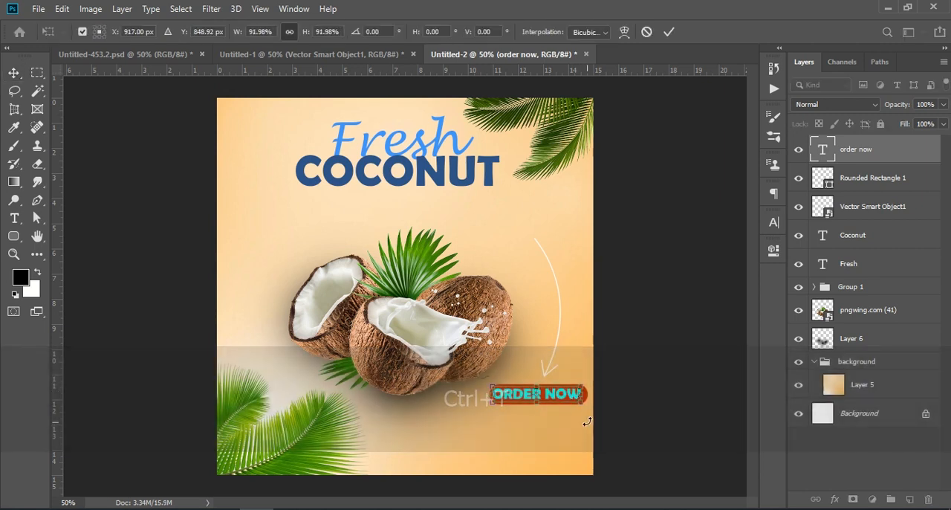
key("Right")
key("Right")
key("Right")
key("Right")
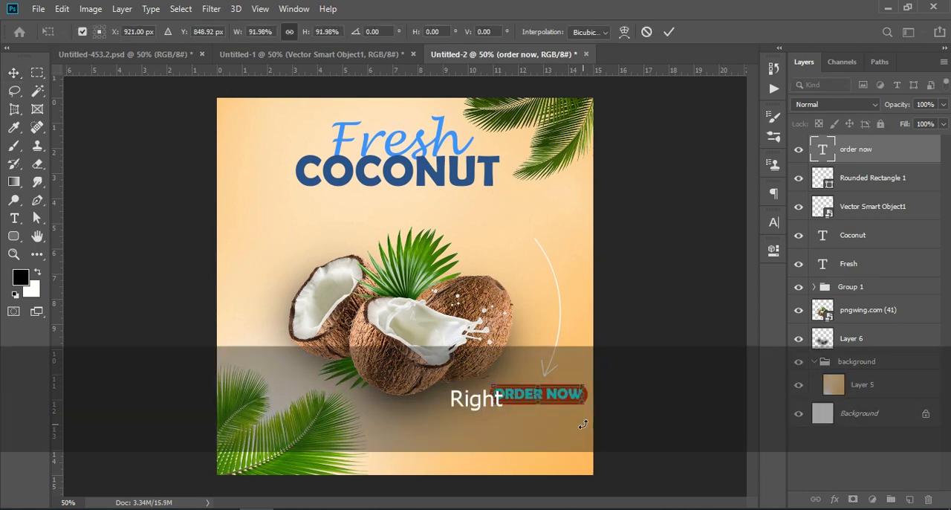
key("Down")
key("Down")
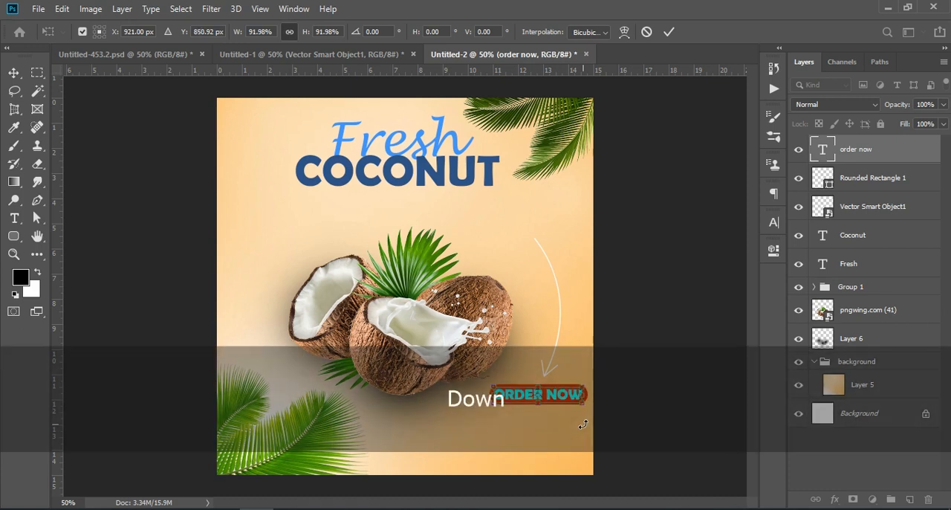
left_click(669, 32)
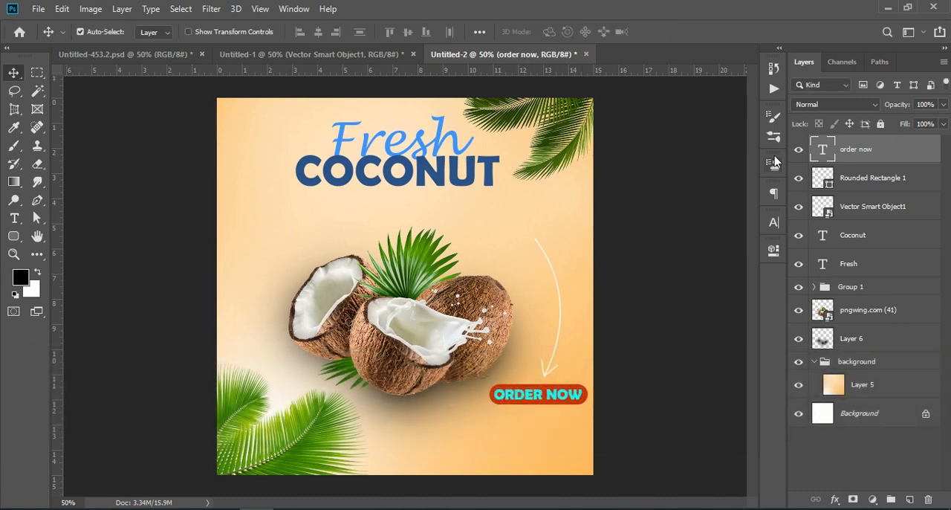
- Compare the poster with Untitled-1, and put all Untitled-2 layers above Background into one group
left_click(260, 53)
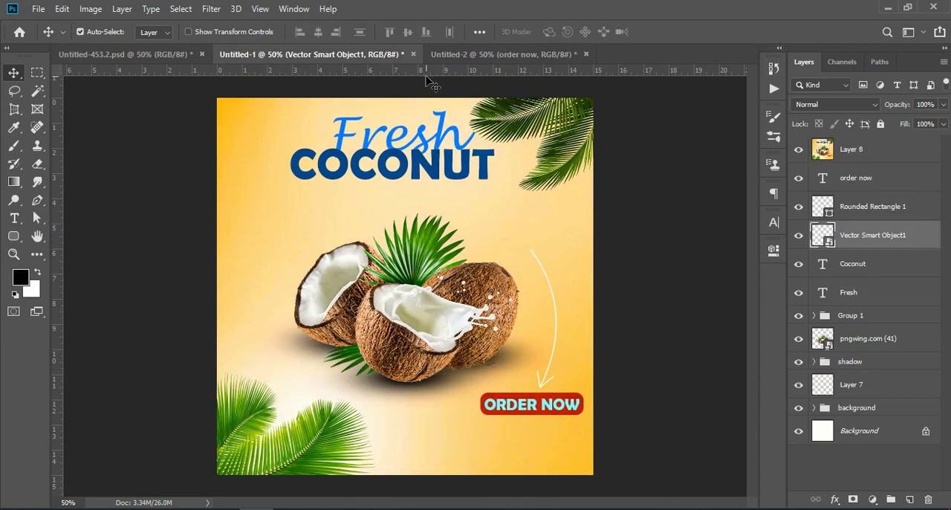
left_click(475, 54)
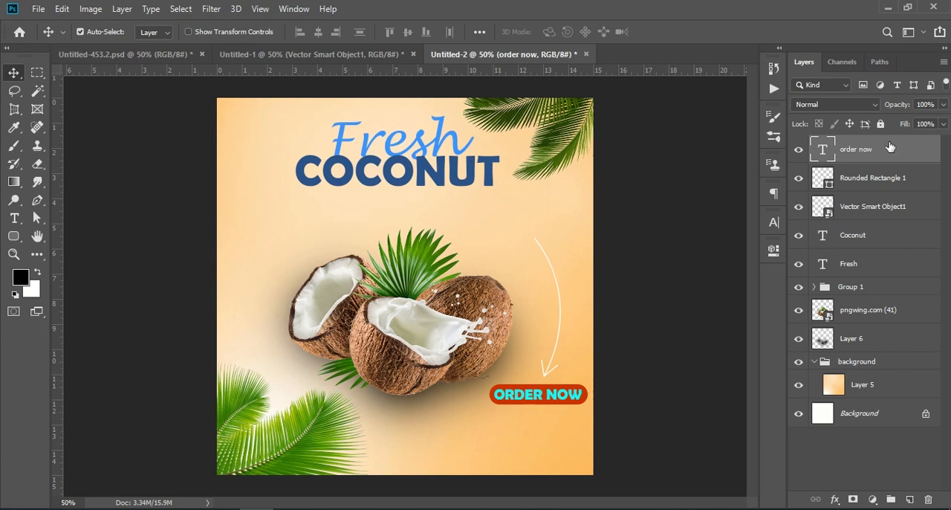
key("shift")
left_click(886, 385, "shift")
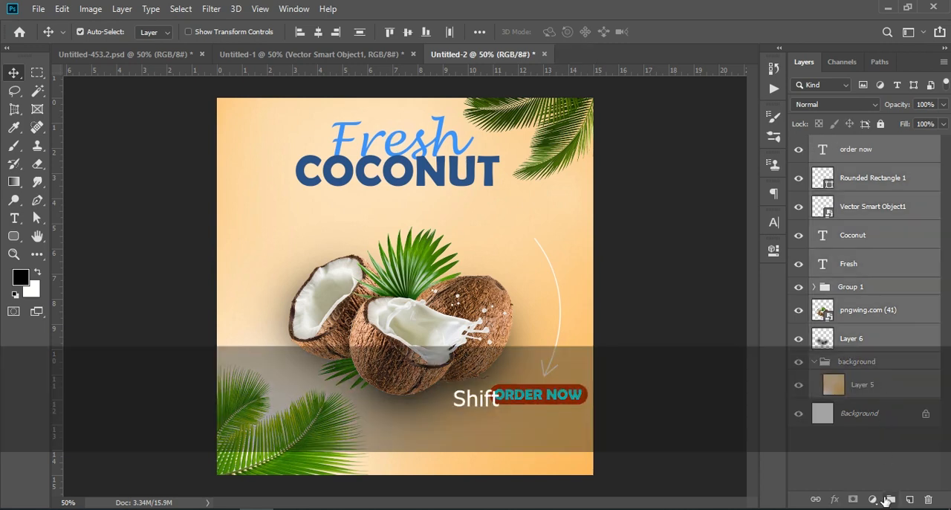
left_click(890, 499)
- Stamp all visible layers into a new merged layer above the group
left_click(863, 147)
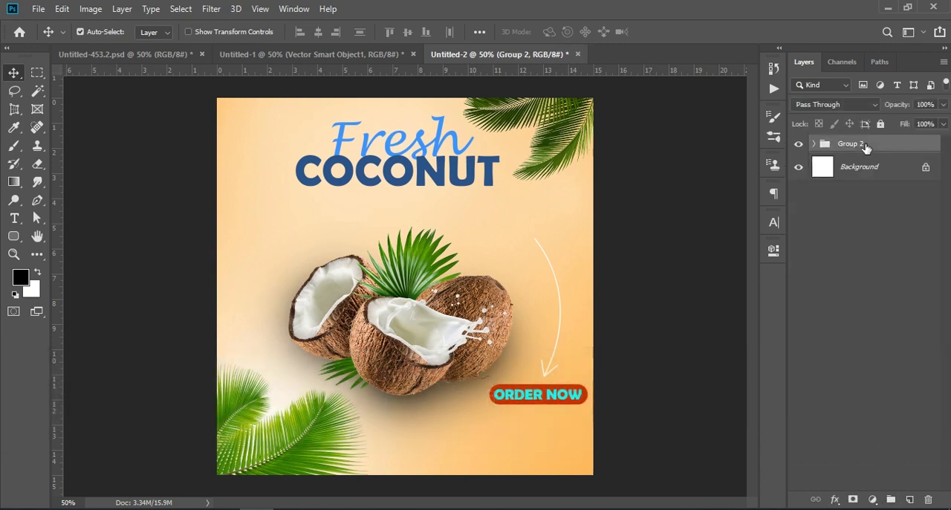
key("ctrl")
key("alt")
key("shift+ctrl+alt+e")
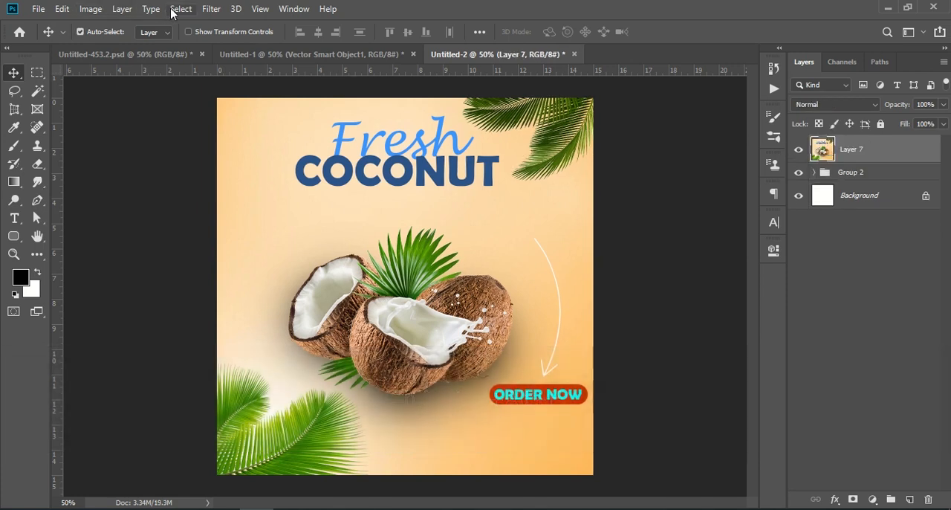
- Open the Camera Raw Filter on the merged layer and set Texture +15, Clarity +36, Dehaze +10, Vibrance +27 and Saturation +19
left_click(208, 9)
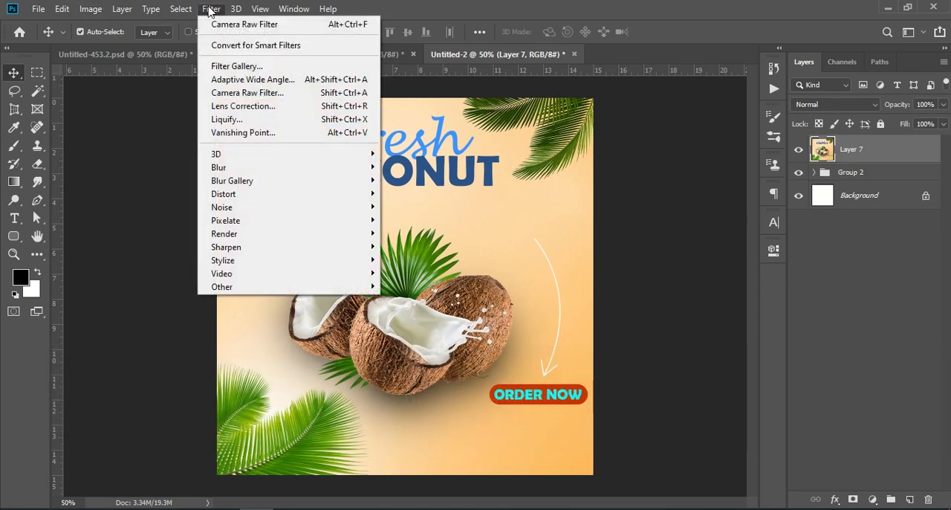
left_click(292, 92)
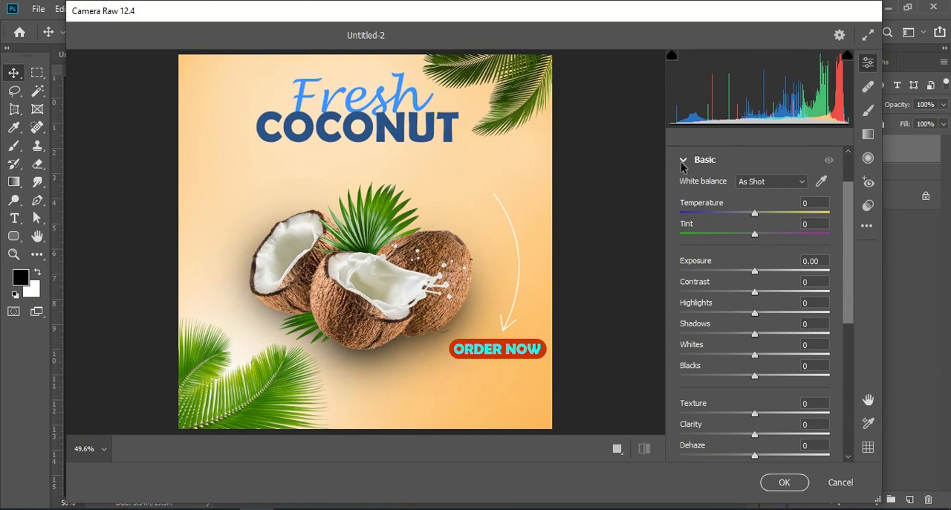
scroll(768, 246, "down", 1)
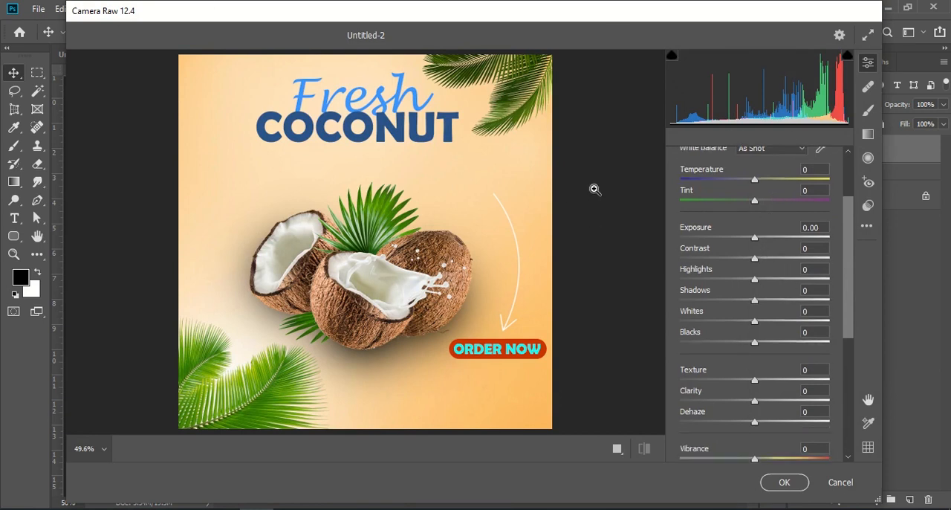
scroll(735, 298, "down", 2)
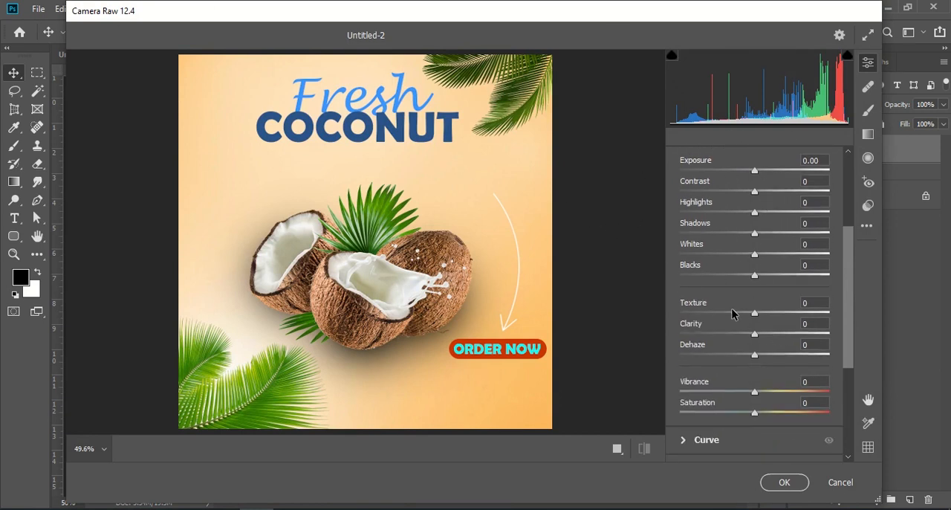
left_click_drag(752, 317, 785, 335)
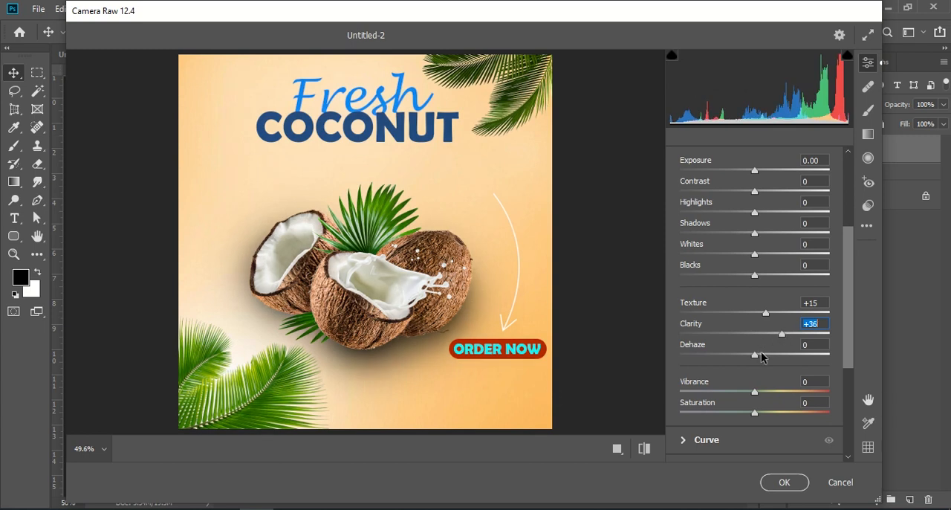
left_click_drag(755, 355, 768, 357)
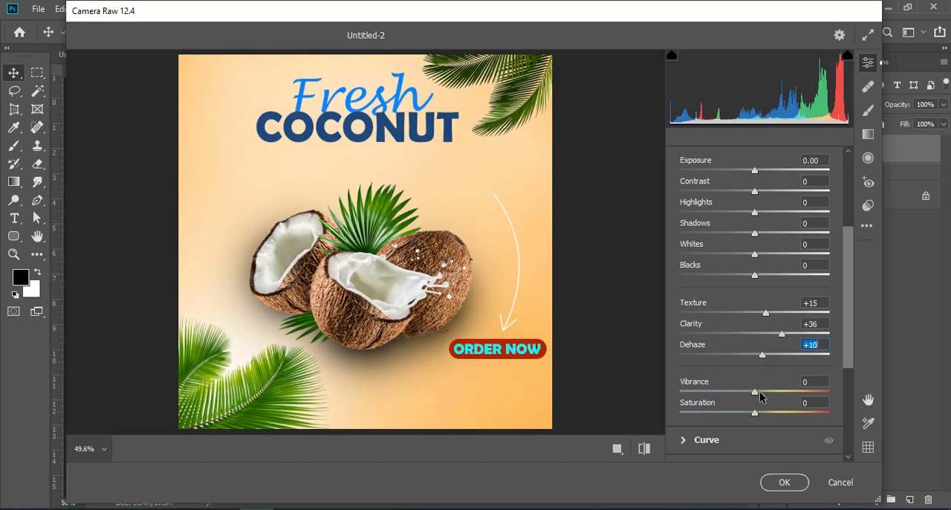
left_click_drag(753, 395, 775, 391)
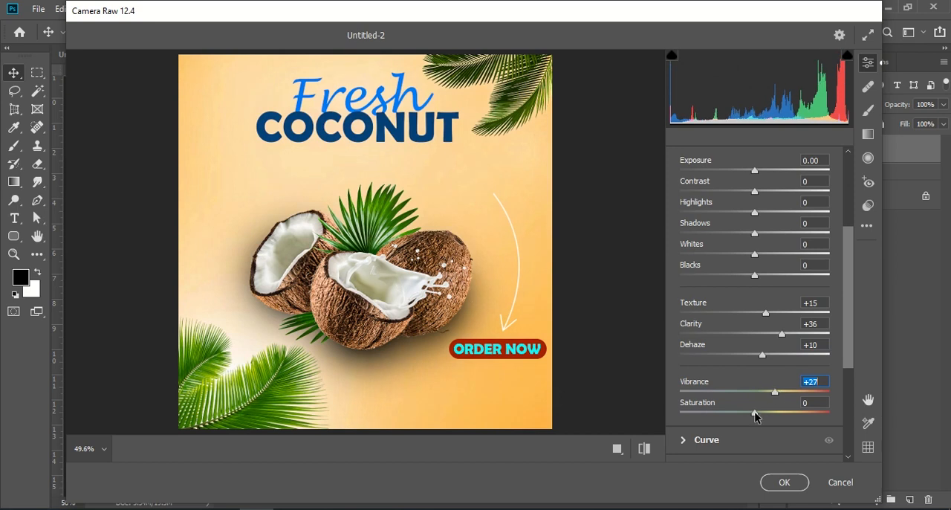
left_click_drag(752, 420, 768, 416)
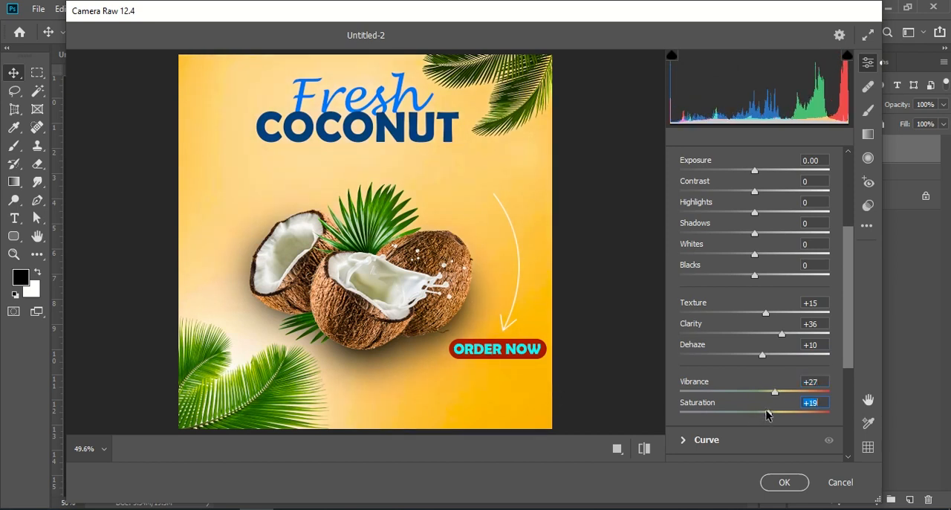
- Set Contrast to +20, Highlights to +26, Shadows to +21, Whites to +13 and Blacks to +9
scroll(709, 217, "up", 1)
left_click_drag(753, 225, 761, 309)
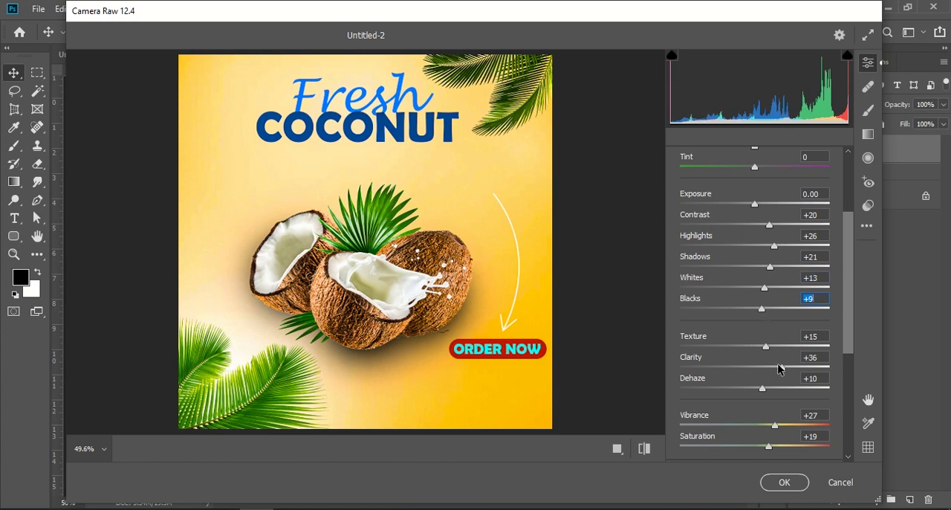
- Reduce Clarity to +27, Vibrance to +18 and Saturation to +15, and apply the Camera Raw adjustments
left_click_drag(780, 367, 777, 367)
left_click_drag(770, 426, 765, 449)
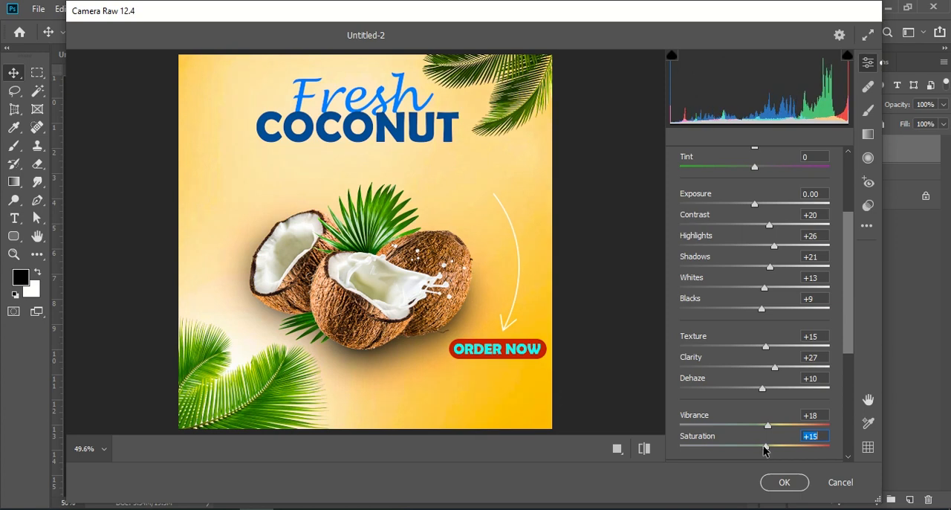
left_click(784, 482)
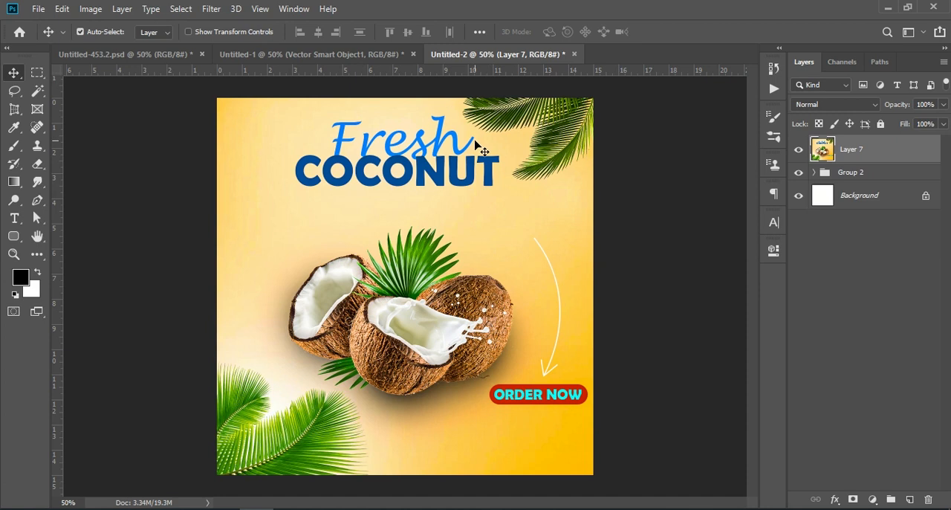
- Examine the color-graded coconuts at 100%, return to the 50% view of the poster and deselect the layer
key("ctrl+KP_Add")
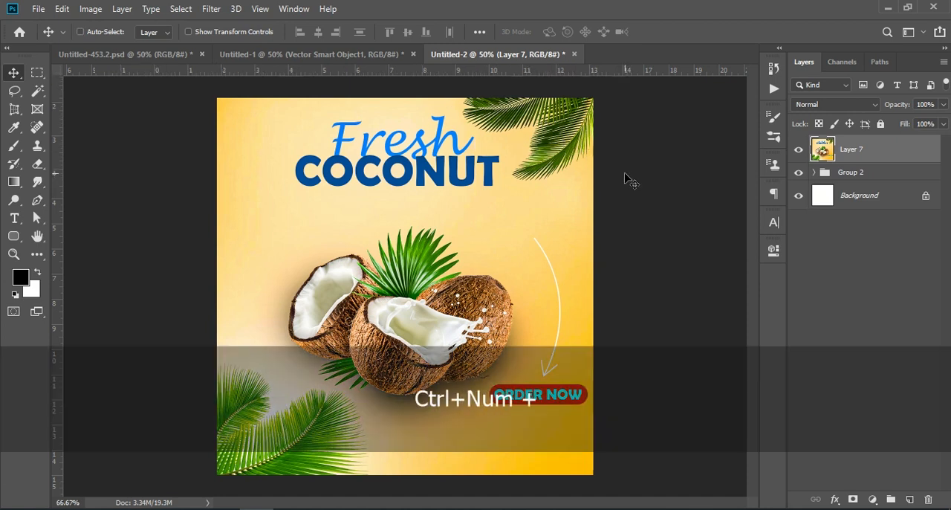
key("ctrl+KP_Add")
scroll(630, 179, "down", 5)
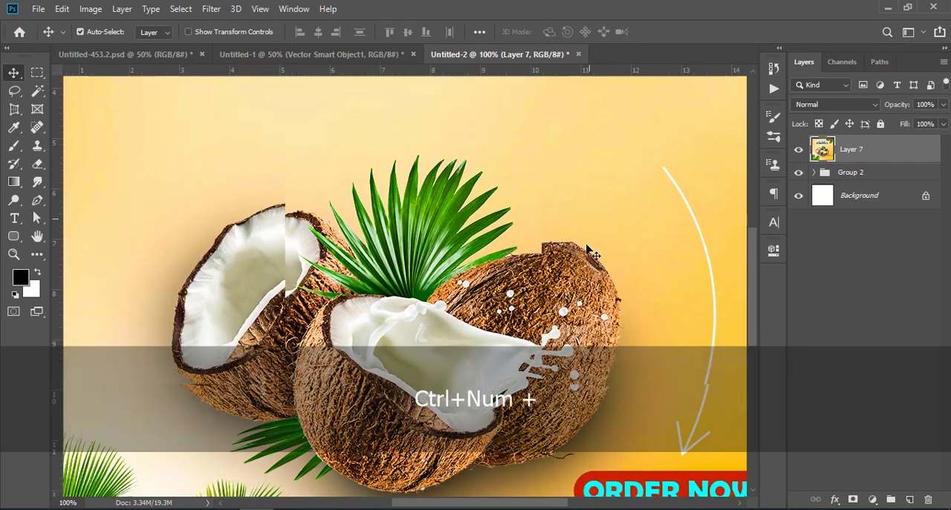
key("ctrl+KP_Subtract")
key("ctrl+KP_Subtract")
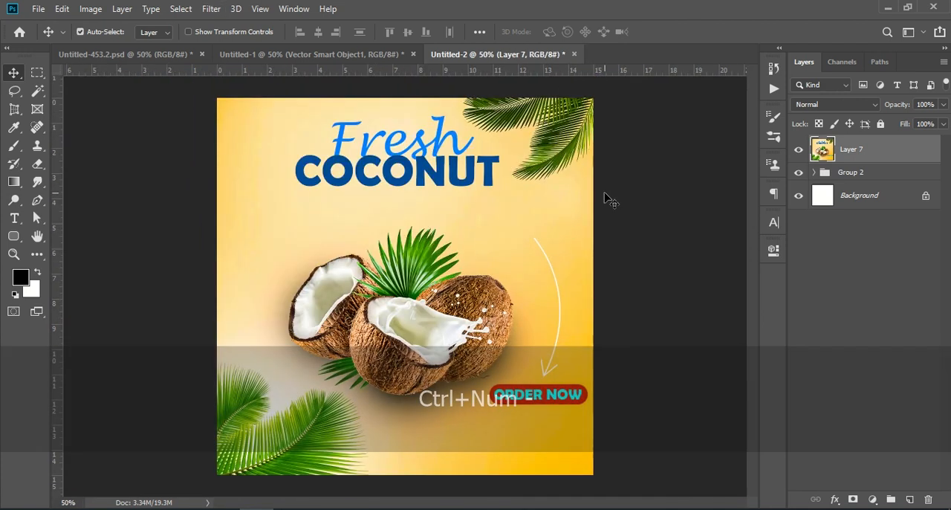
left_click(635, 187)
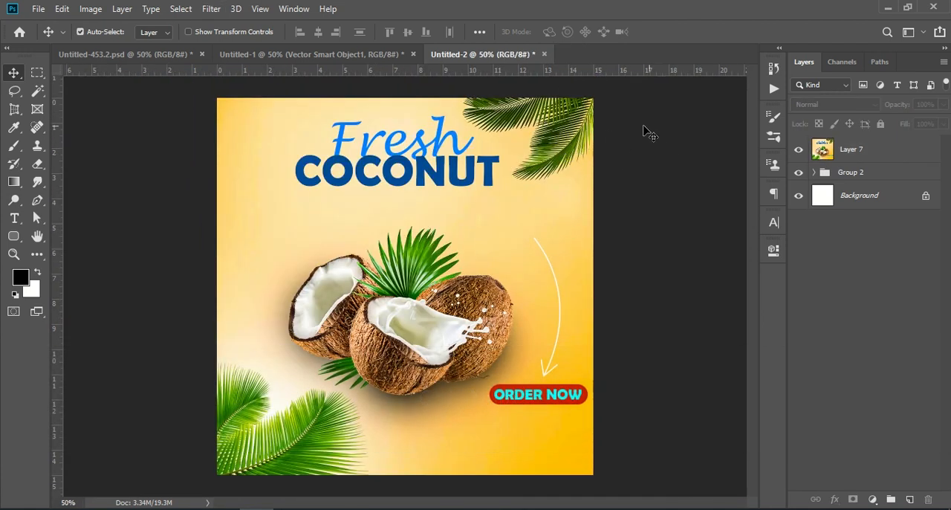